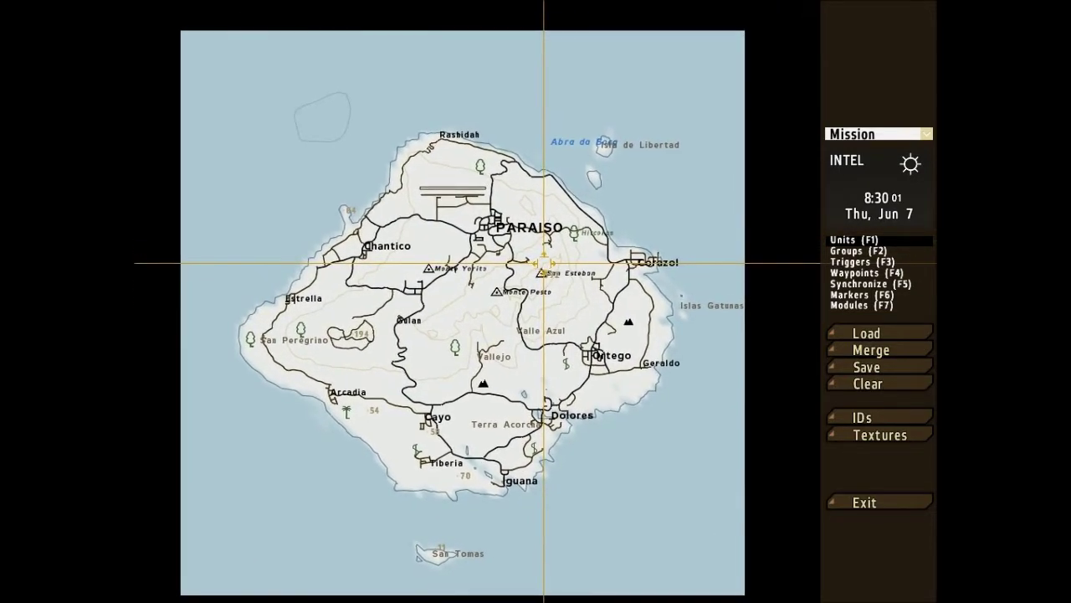
- Select Mission as the scenario phase to edit
scroll(471, 306, "up", 3)
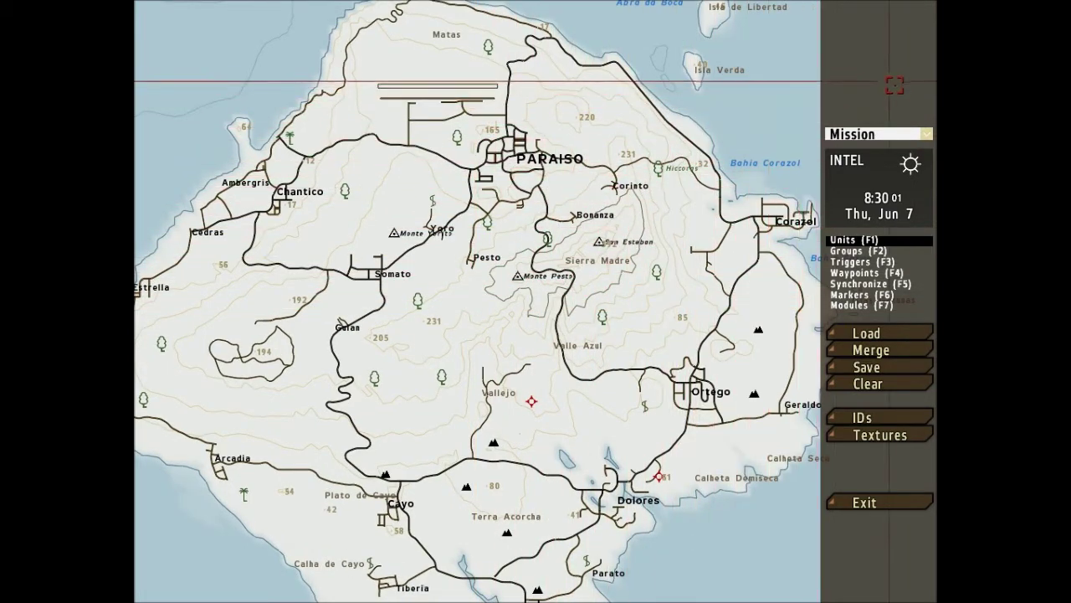
left_click(927, 134)
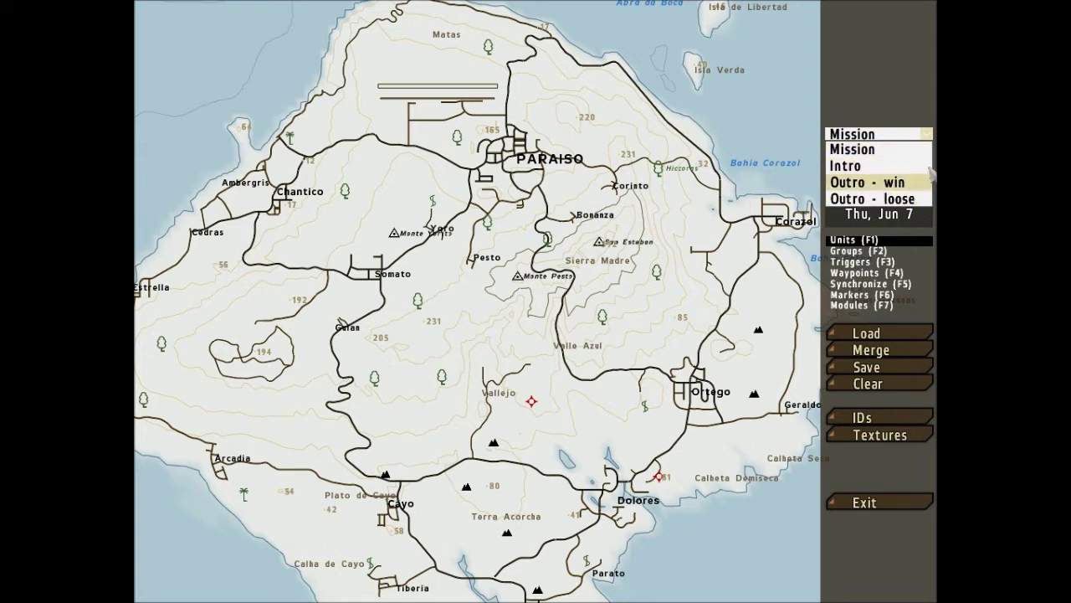
left_click(912, 149)
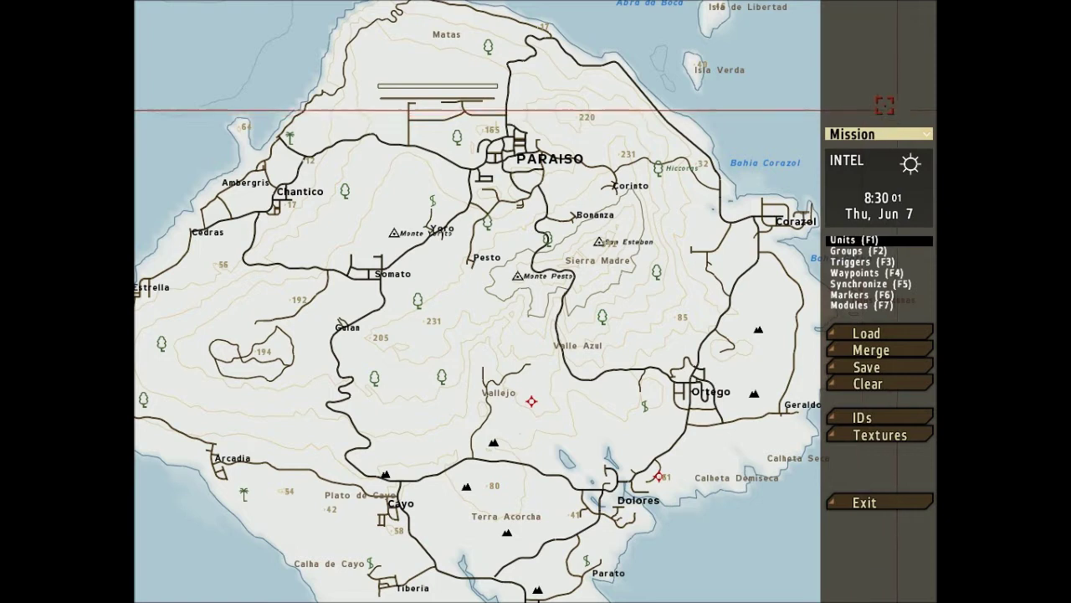
- Open the mission's Intel settings and set the date to Aug 16, 2016
left_click(886, 188)
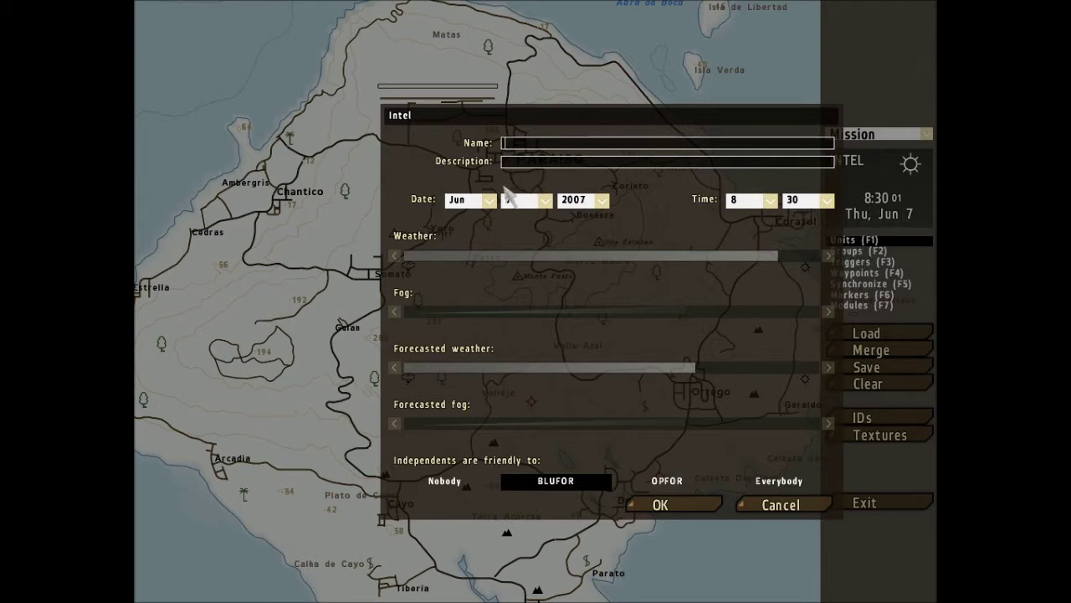
left_click(489, 201)
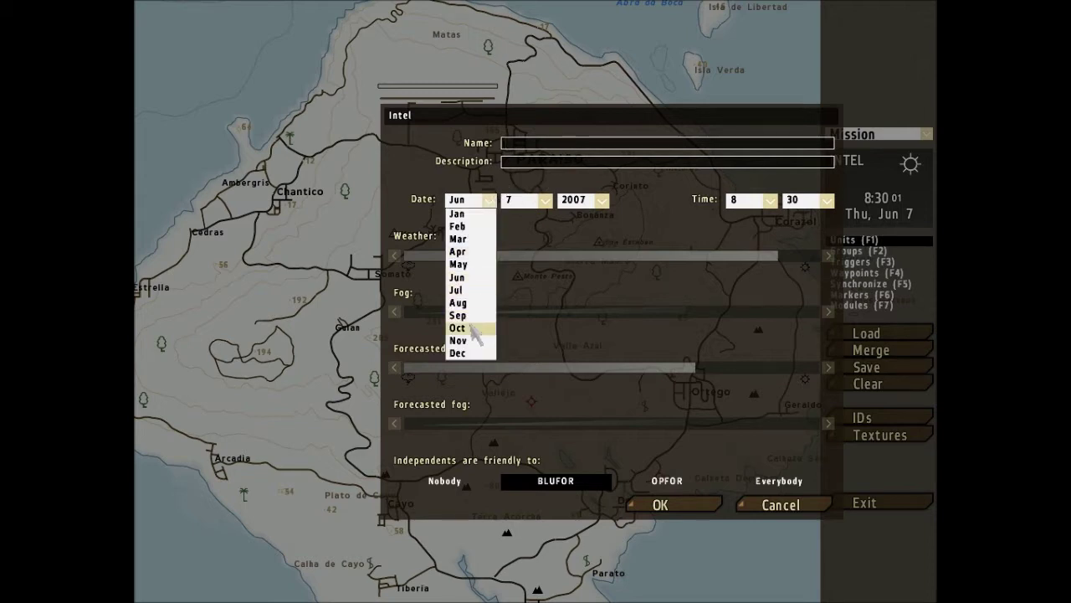
left_click(460, 303)
left_click(534, 204)
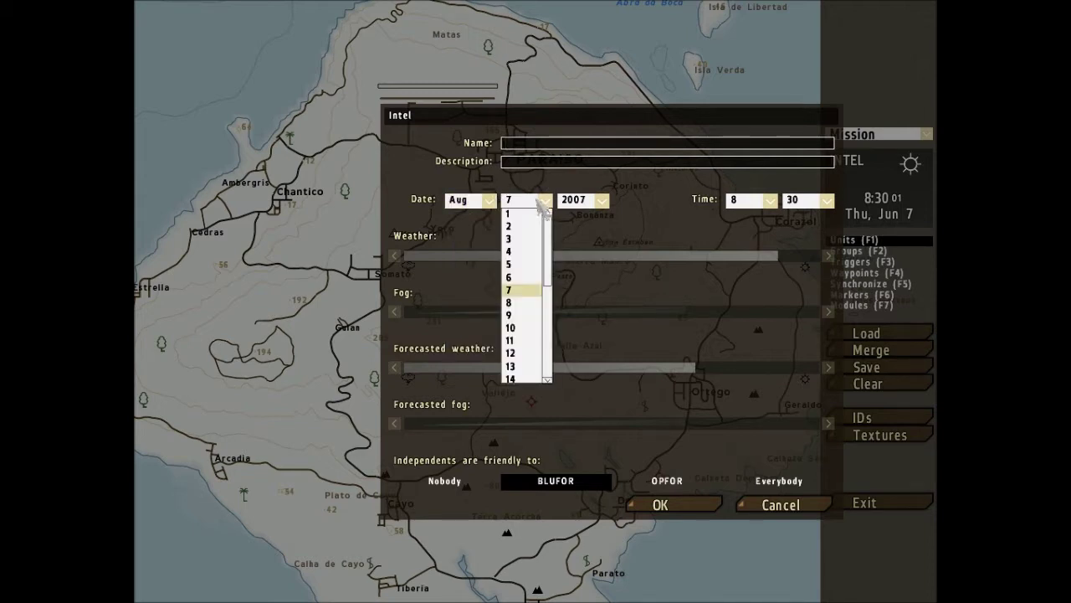
left_click_drag(548, 239, 547, 292)
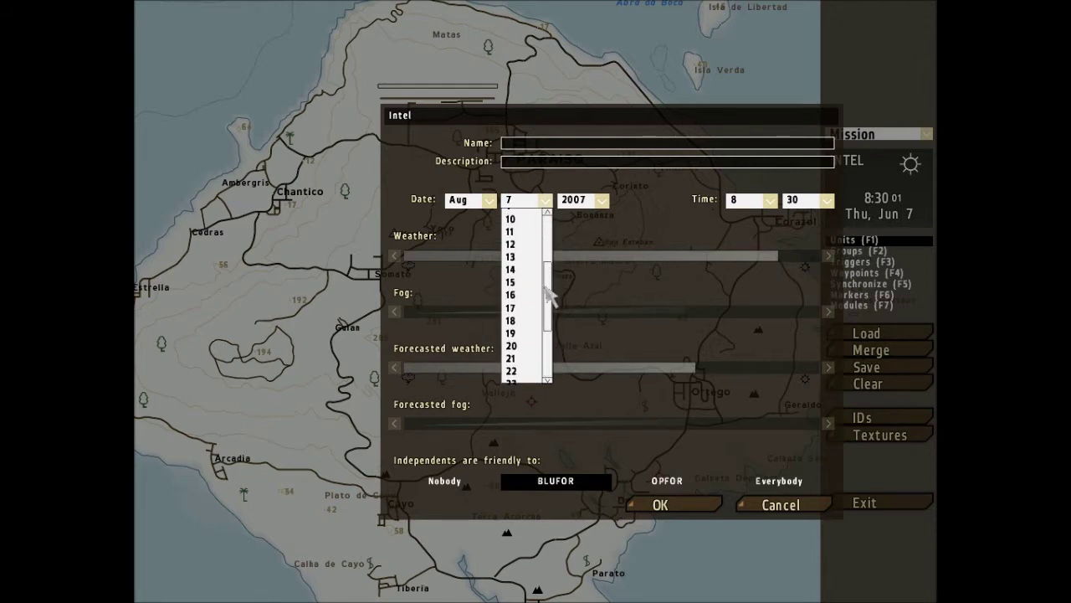
left_click(538, 297)
left_click(585, 200)
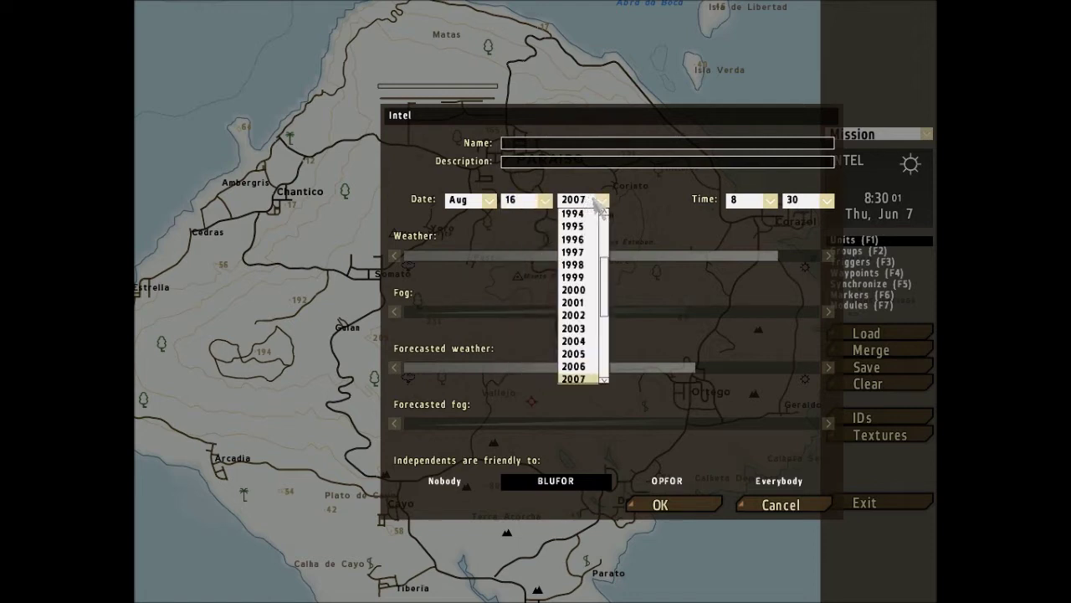
left_click_drag(604, 270, 604, 355)
left_click(579, 328)
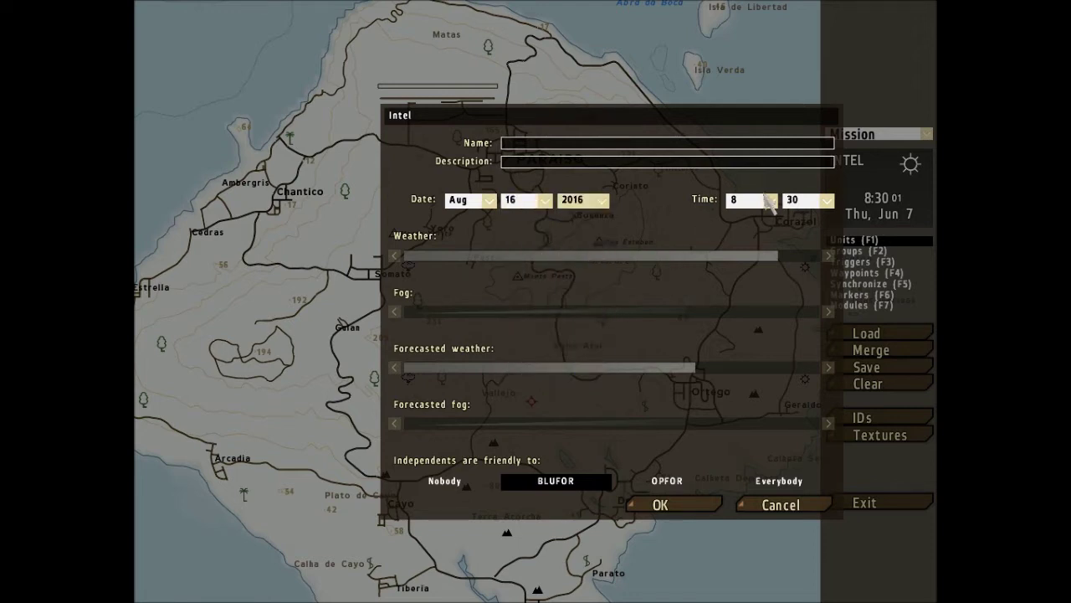
- Set the mission's start hour to 22
left_click(770, 206)
left_click_drag(775, 289, 778, 371)
left_click(758, 366)
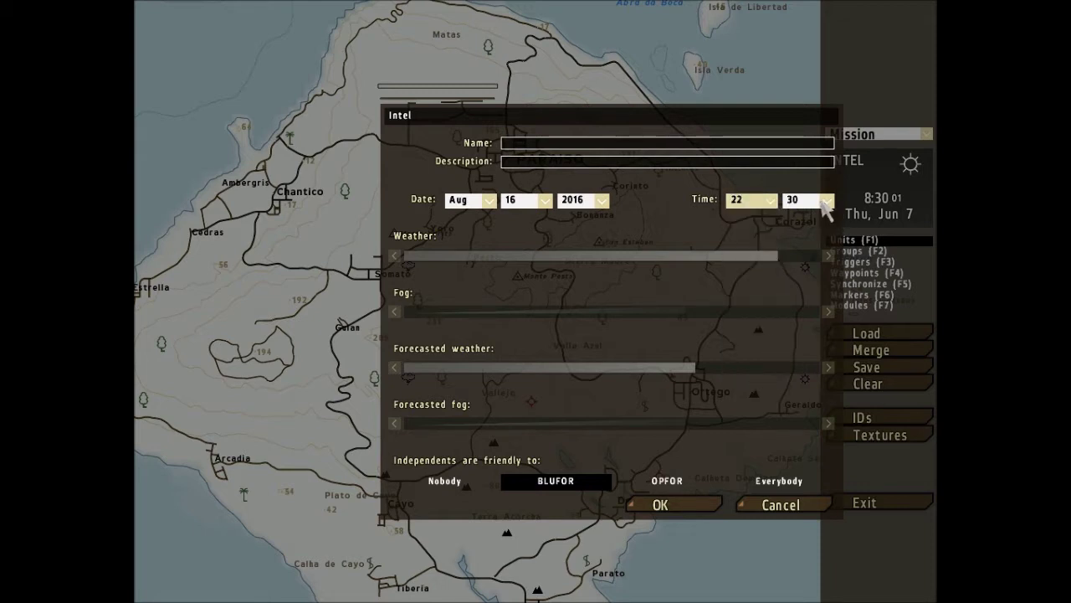
- Set the mission's start time to 6:00
left_click(827, 201)
left_click(803, 215)
left_click(770, 206)
scroll(753, 243, "up", 5)
left_click(753, 227)
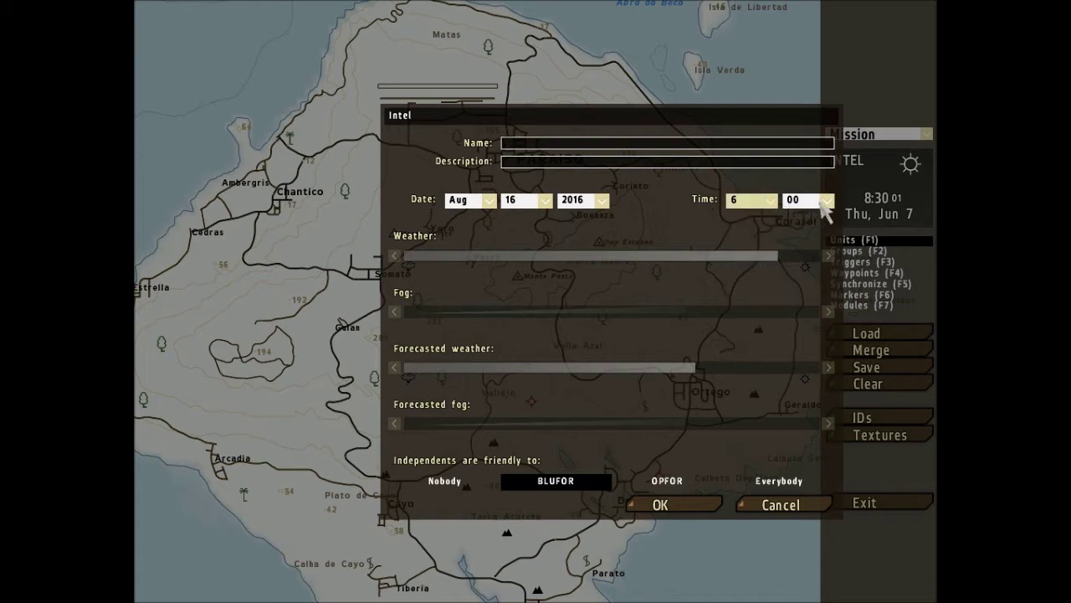
- Raise the starting weather slightly and set the starting fog to about one fifth of its range
mouse_move(790, 250)
left_mouse_down()
mouse_move(821, 252)
mouse_move(409, 257)
mouse_move(829, 257)
mouse_move(790, 260)
left_mouse_up()
left_click(586, 312)
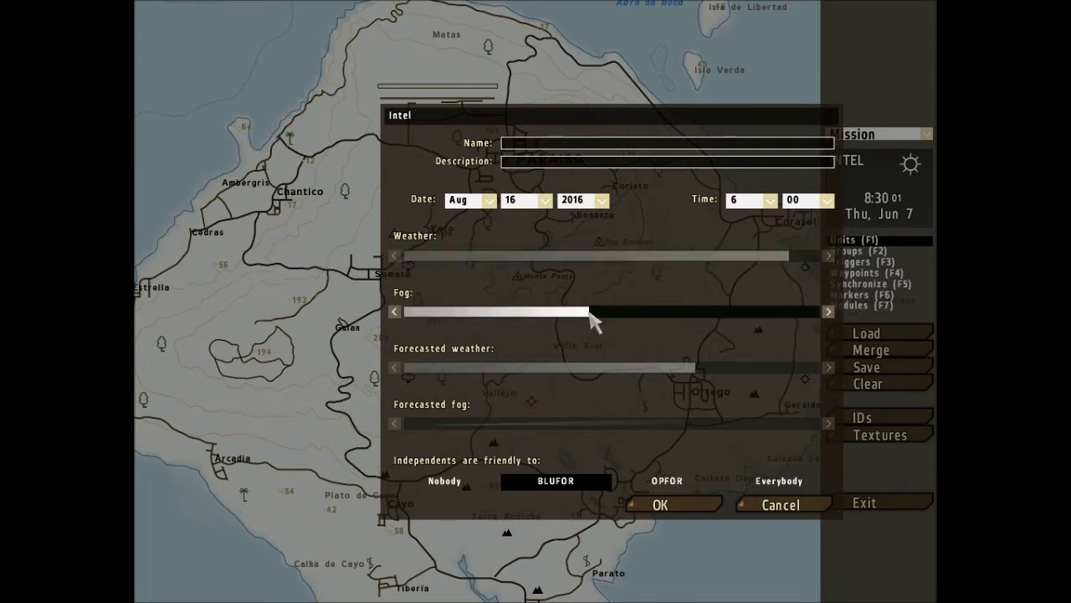
left_click_drag(595, 308, 501, 309)
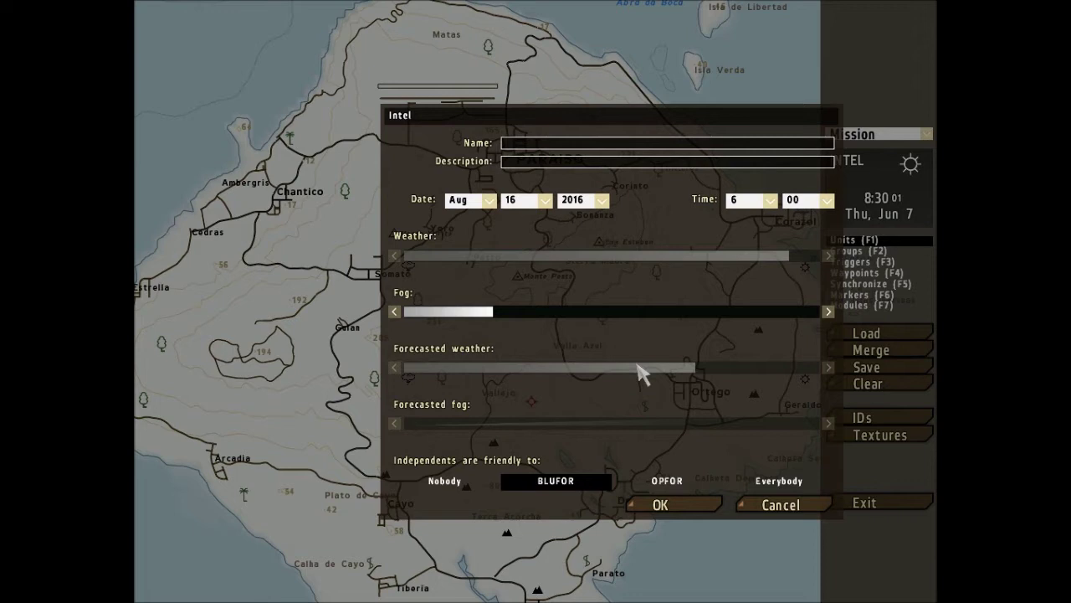
- Set the forecasted weather to about 40 percent of its range and the forecasted fog to zero
left_click(697, 368)
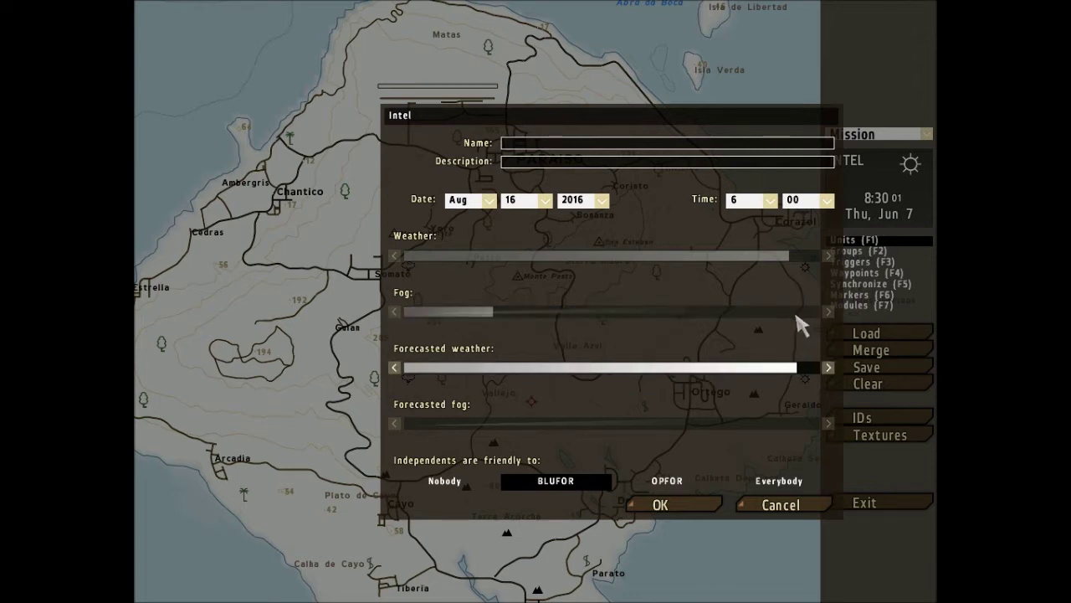
left_click_drag(728, 366, 565, 368)
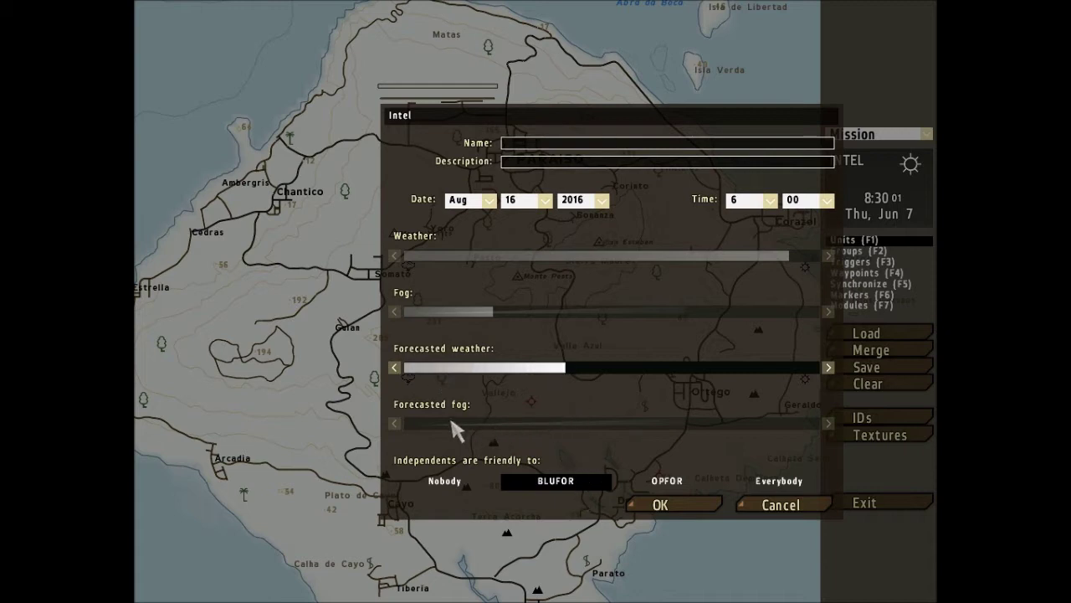
left_click(422, 420)
left_click_drag(424, 421, 478, 424)
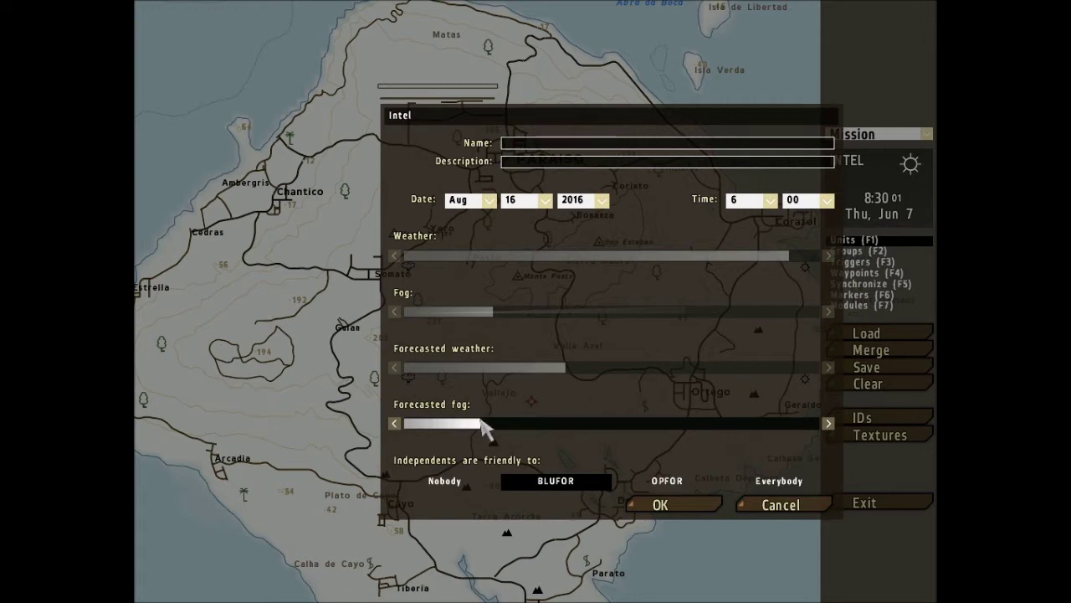
left_click_drag(491, 425, 390, 425)
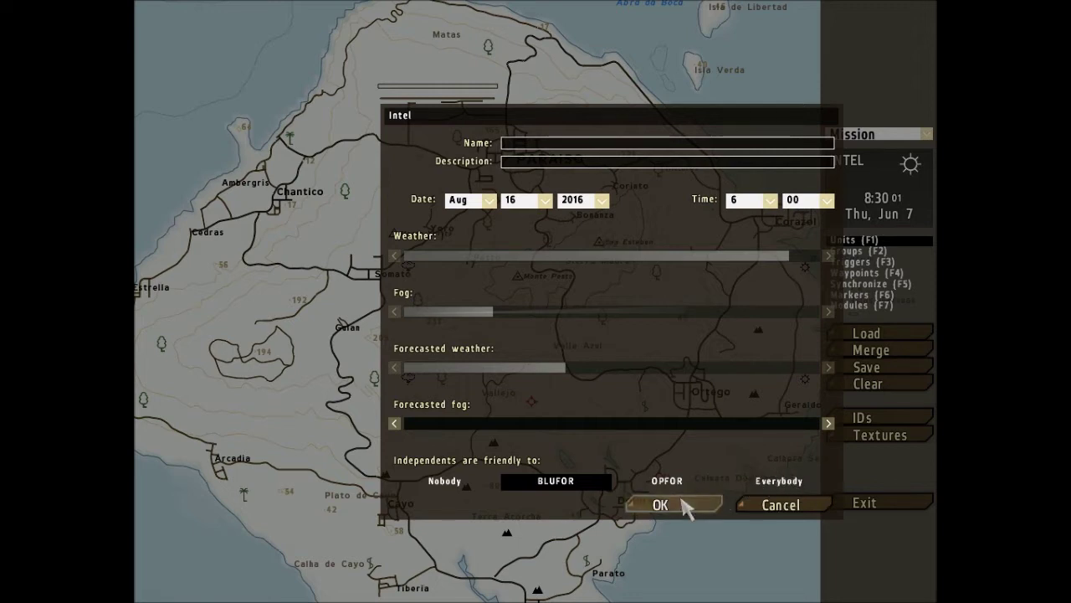
- Make Independents friendly to Nobody and accept the Intel settings
left_click(455, 482)
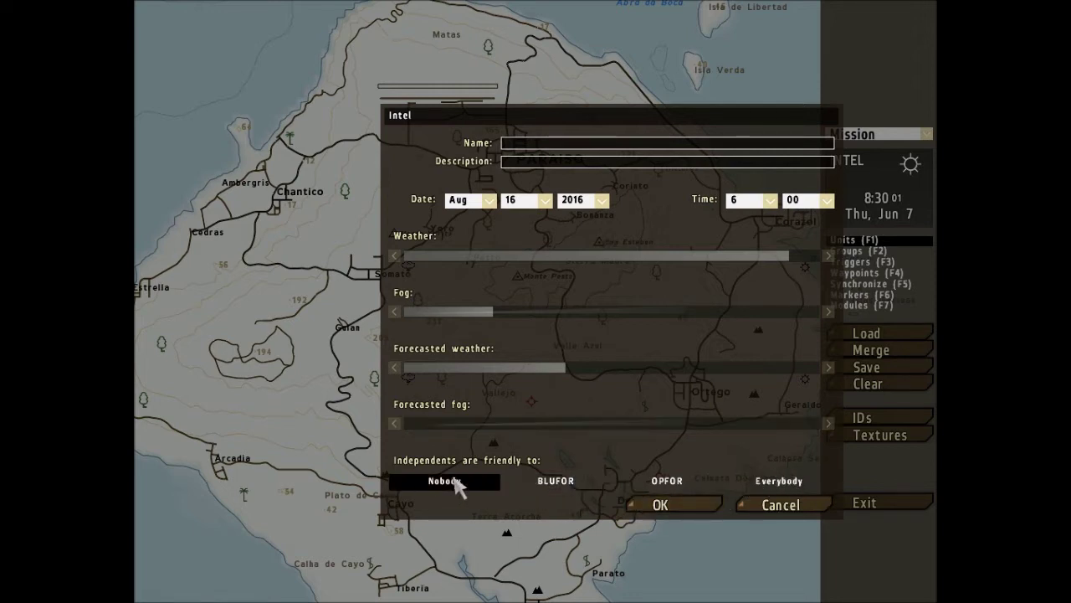
left_click(660, 504)
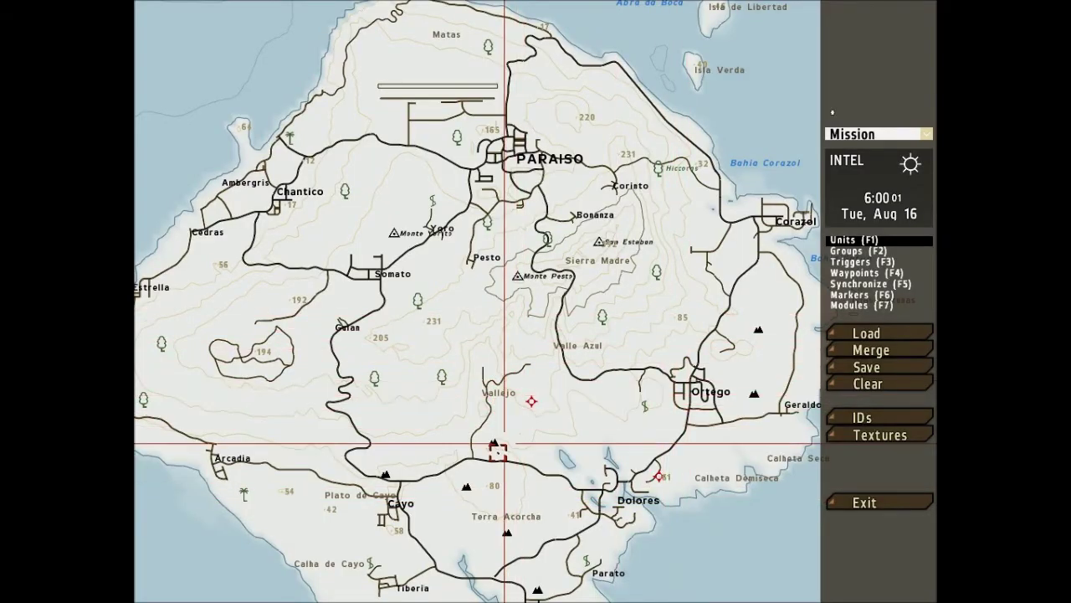
- Inspect the Paraiso area with map textures turned on, and switch the textures back off
scroll(497, 452, "up", 4)
scroll(494, 467, "up", 5)
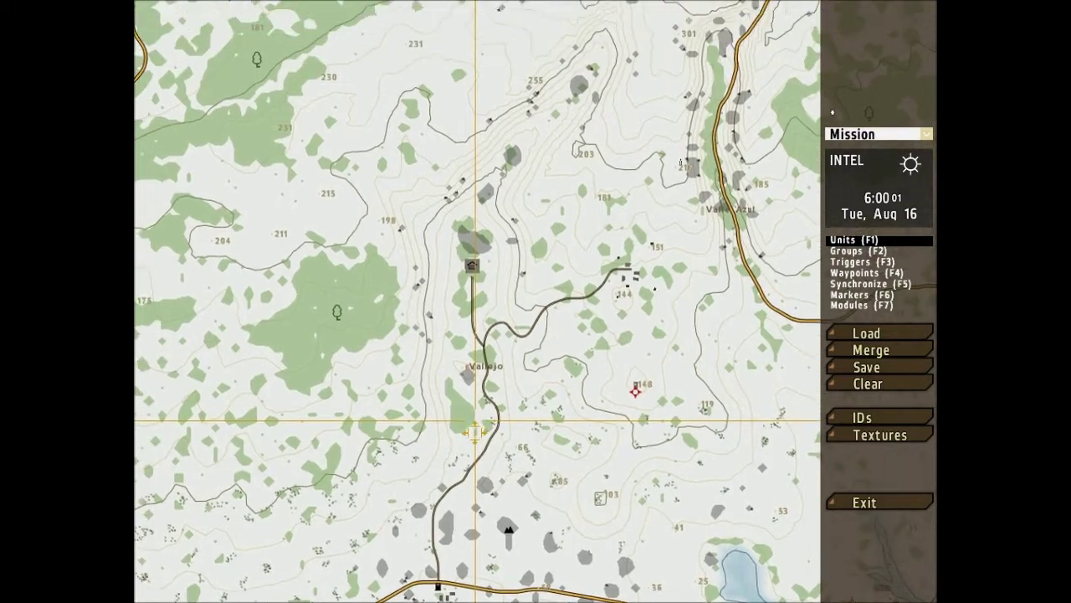
right_click_drag(475, 432, 479, 541)
right_click_drag(368, 48, 422, 394)
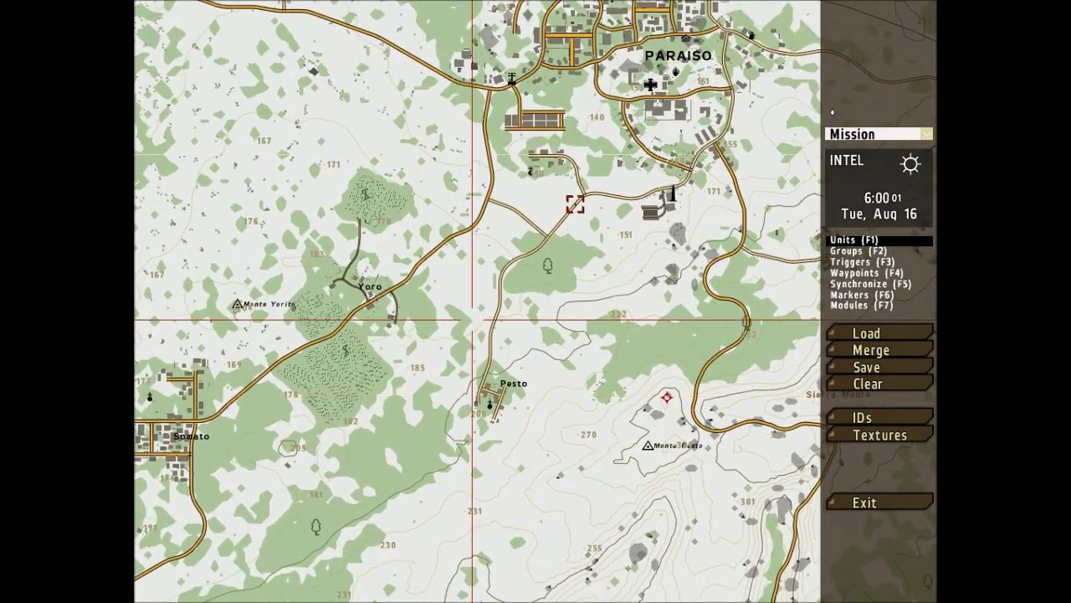
right_click_drag(664, 176, 606, 433)
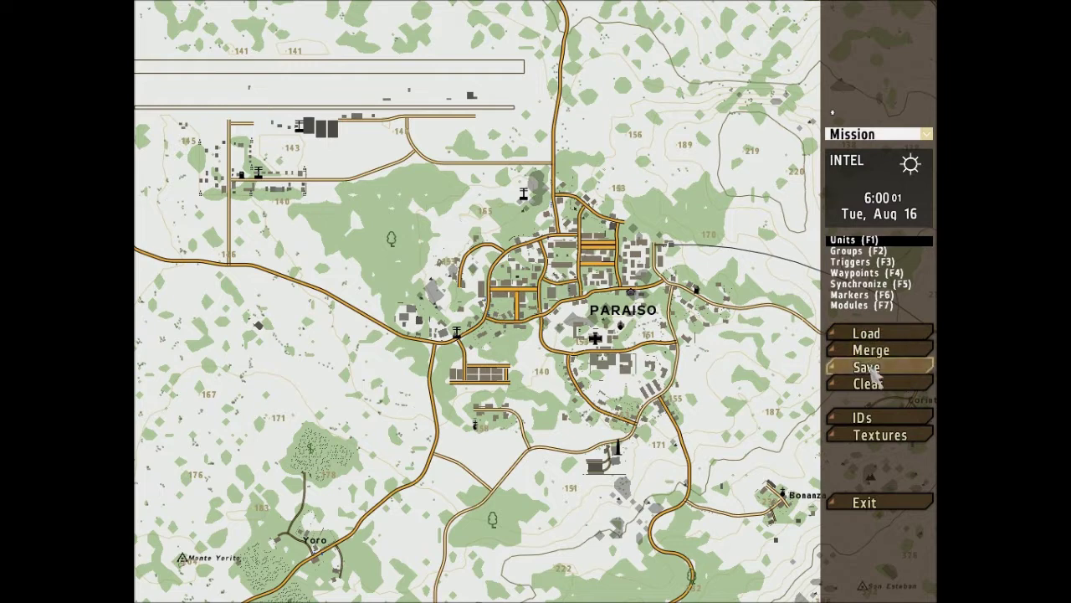
left_click(870, 439)
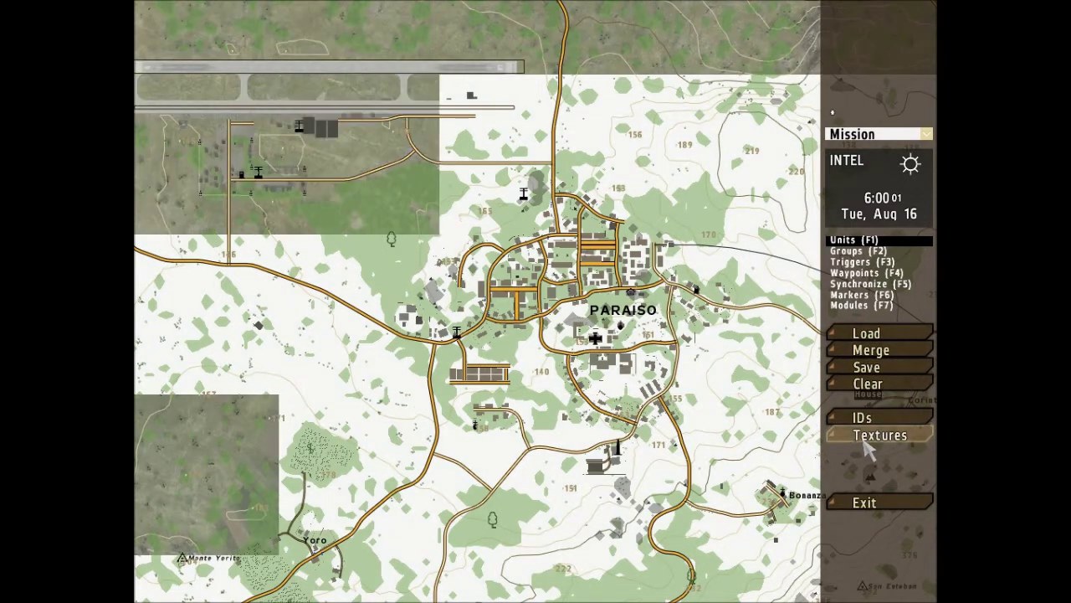
scroll(622, 405, "down", 3)
scroll(622, 405, "up", 5)
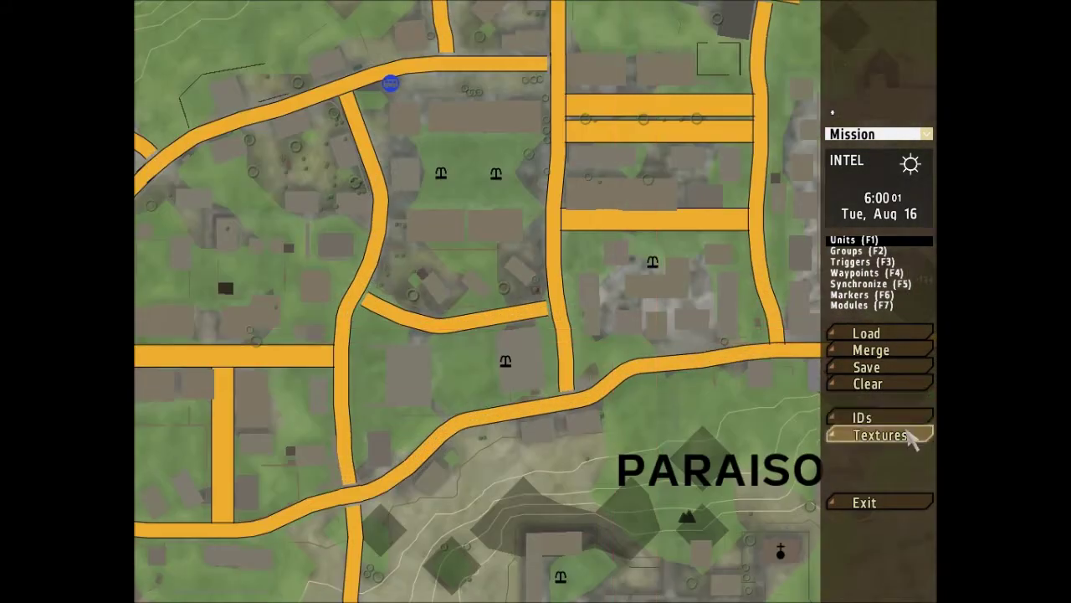
left_click(912, 441)
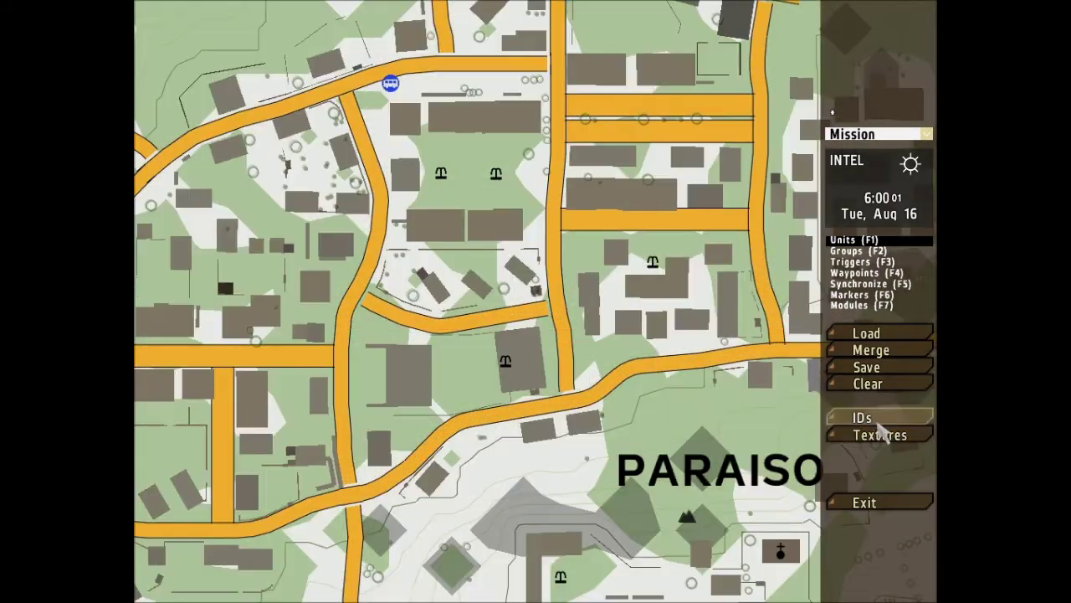
- Examine the map from Paraiso south to Terra Acorcha and locate the large building north of Vallejo
scroll(491, 318, "down", 4)
right_click_drag(461, 356, 567, 173)
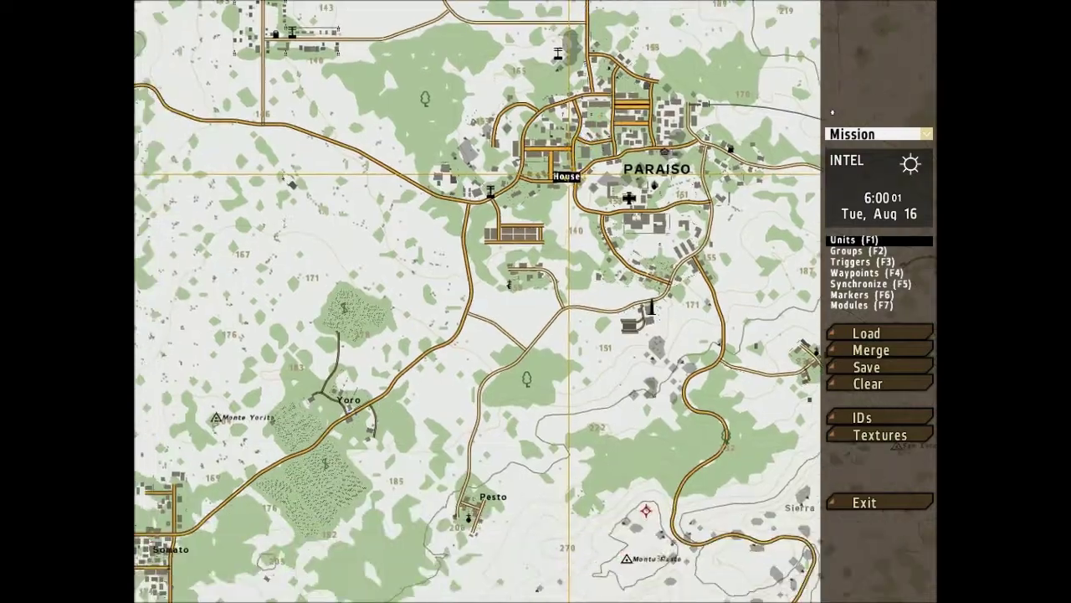
scroll(527, 280, "down", 2)
right_click_drag(460, 328, 671, 201)
right_click_drag(641, 301, 590, 369)
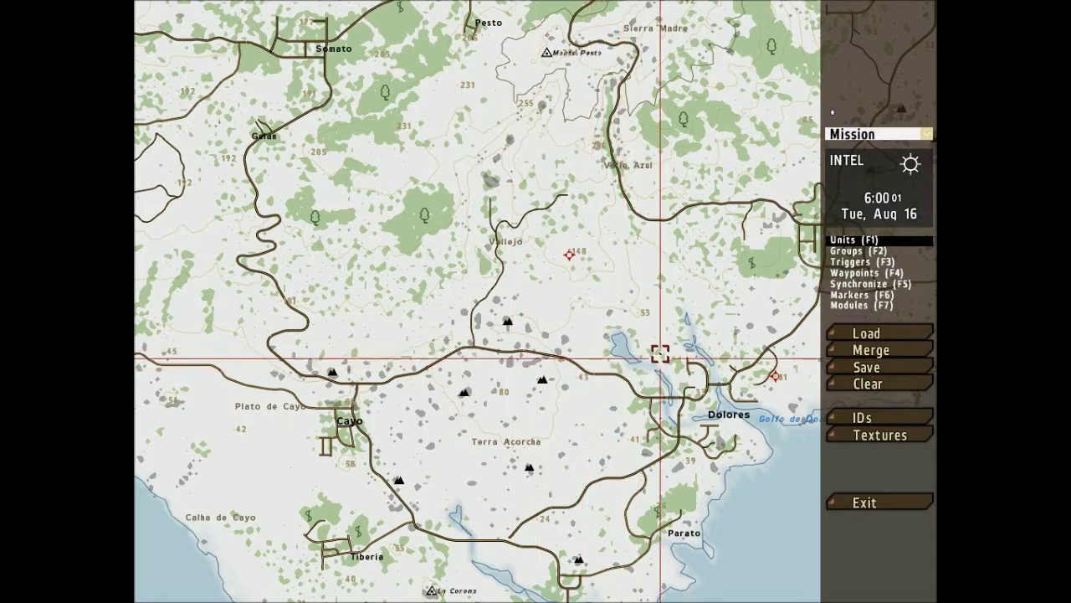
right_click_drag(650, 352, 575, 315)
right_click_drag(507, 314, 533, 257)
scroll(463, 366, "up", 3)
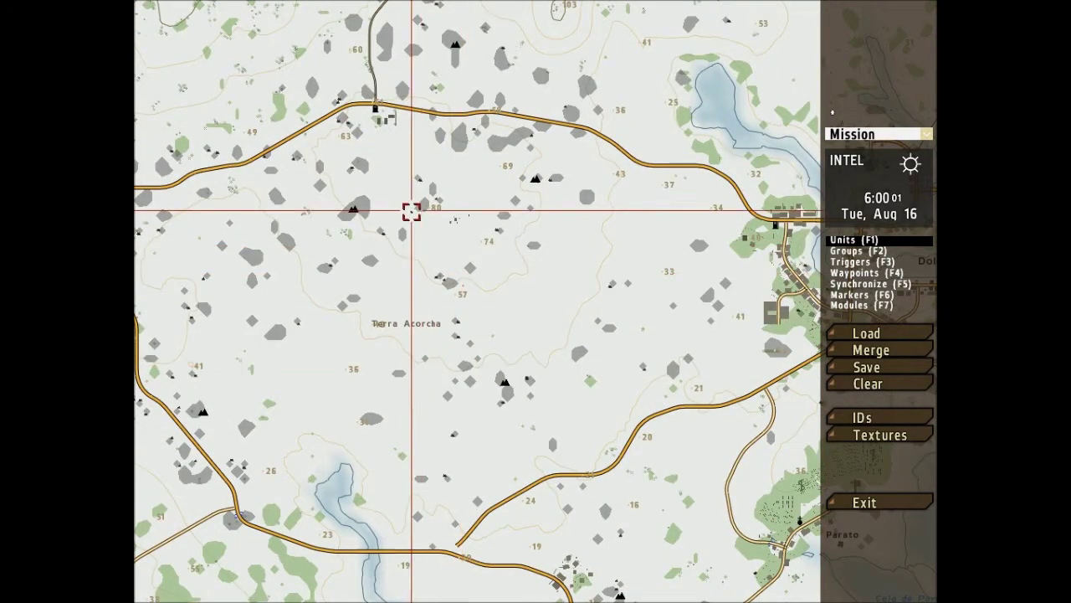
right_click_drag(411, 211, 507, 376)
scroll(507, 267, "up", 3)
right_click_drag(491, 195, 472, 504)
scroll(485, 427, "down", 3)
scroll(497, 213, "up", 3)
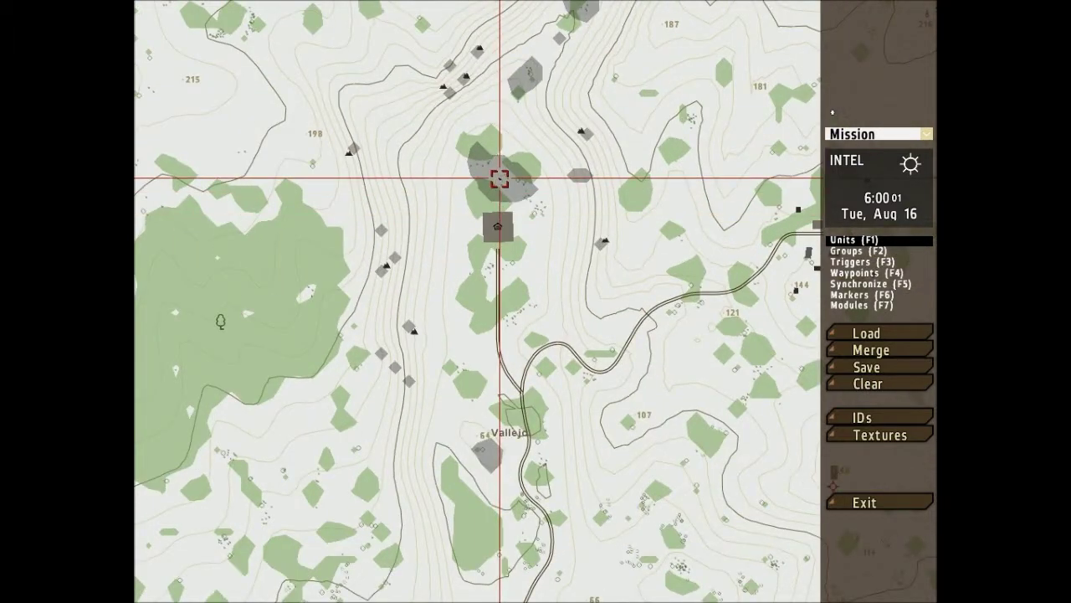
scroll(499, 178, "up", 3)
right_click_drag(439, 201, 513, 193)
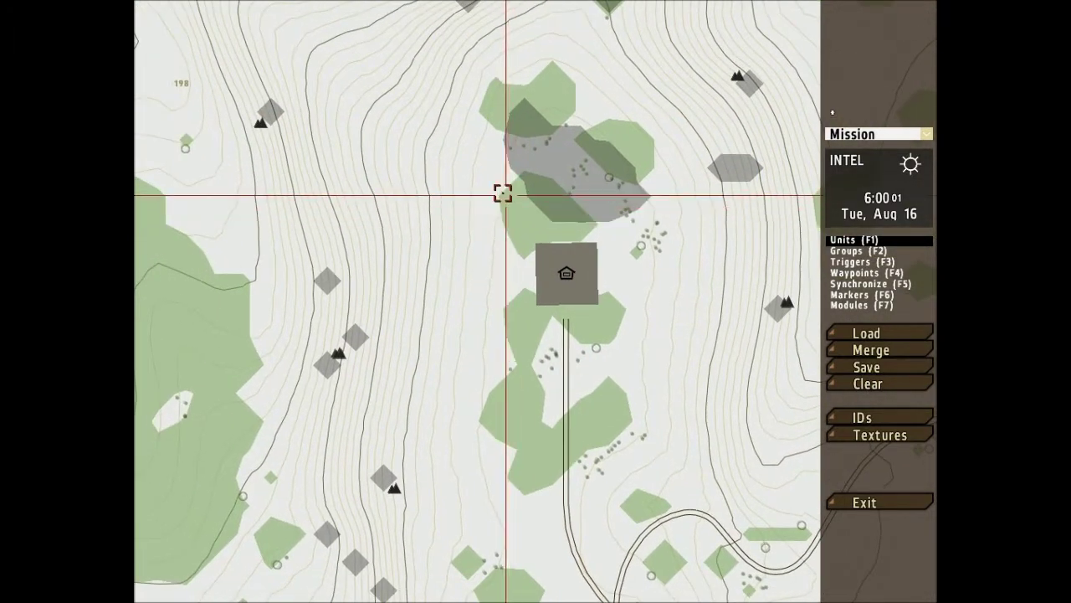
scroll(399, 247, "down", 3)
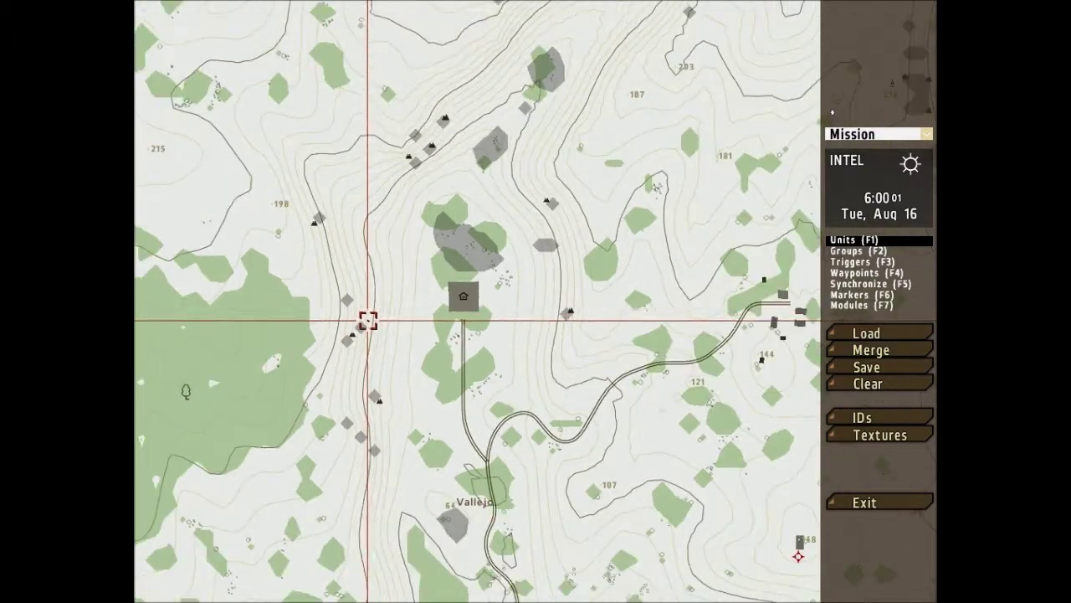
right_click_drag(430, 134, 416, 36)
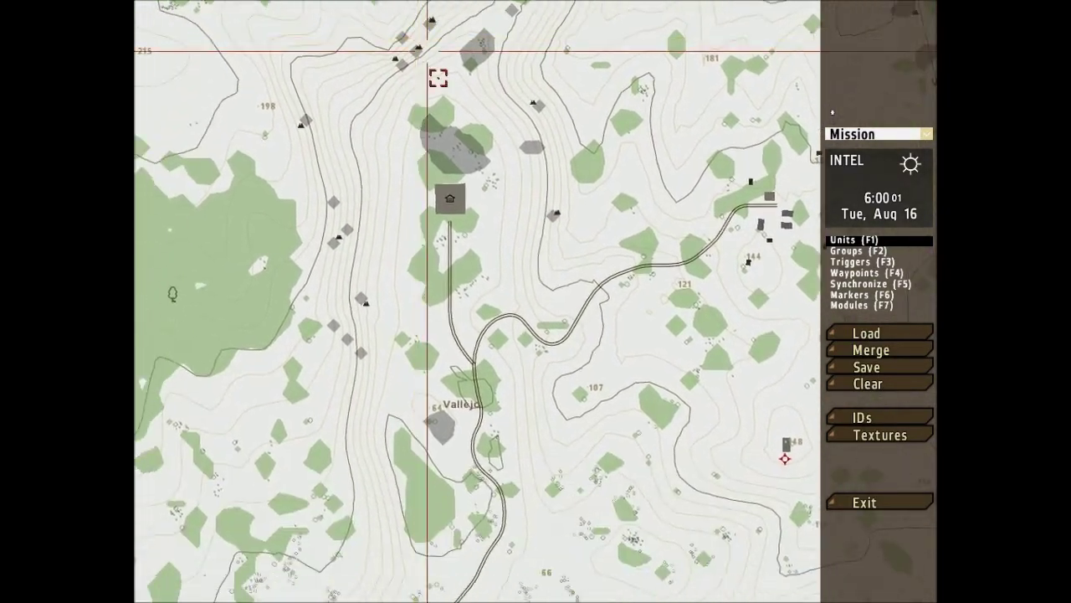
- Inspect the object IDs around the large building north of Vallejo and hide the IDs
scroll(446, 135, "up", 4)
scroll(456, 251, "up", 1)
right_click_drag(476, 394, 469, 196)
scroll(474, 313, "up", 3)
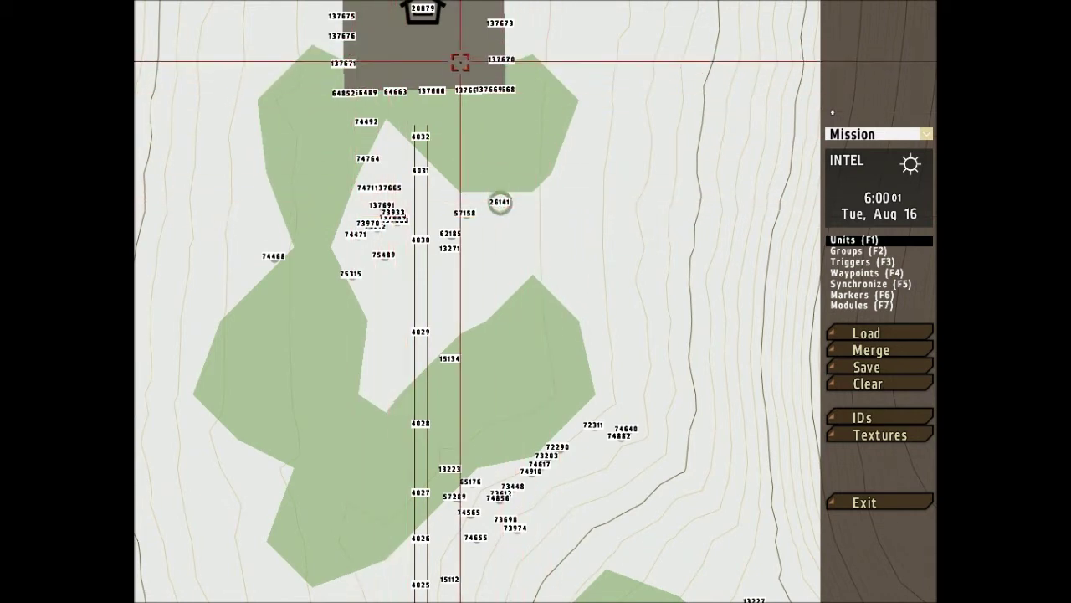
right_click_drag(420, 59, 438, 229)
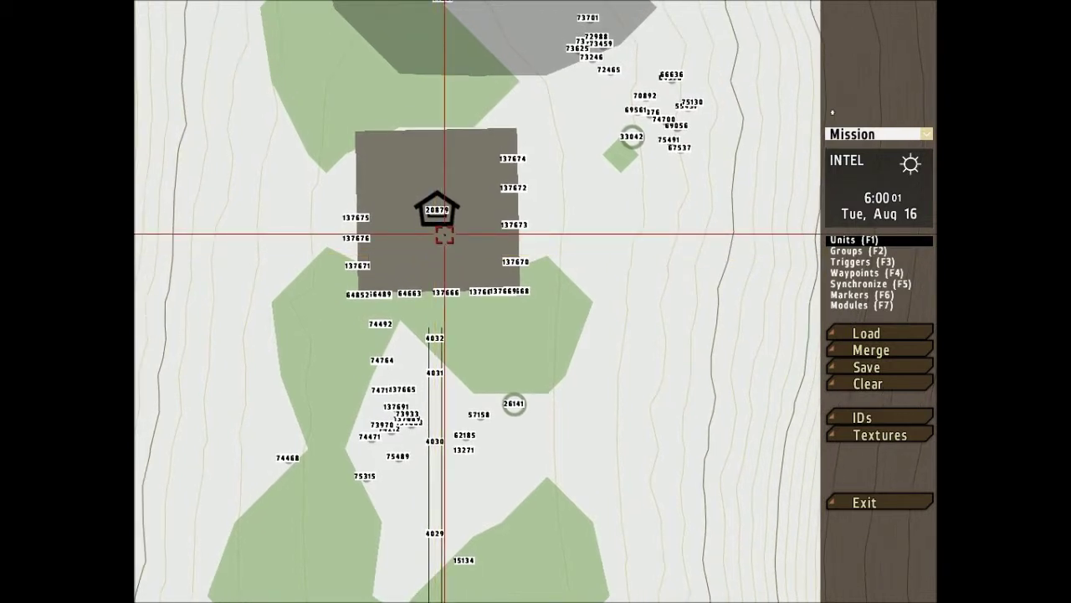
left_click(878, 427)
right_click_drag(526, 461, 597, 416)
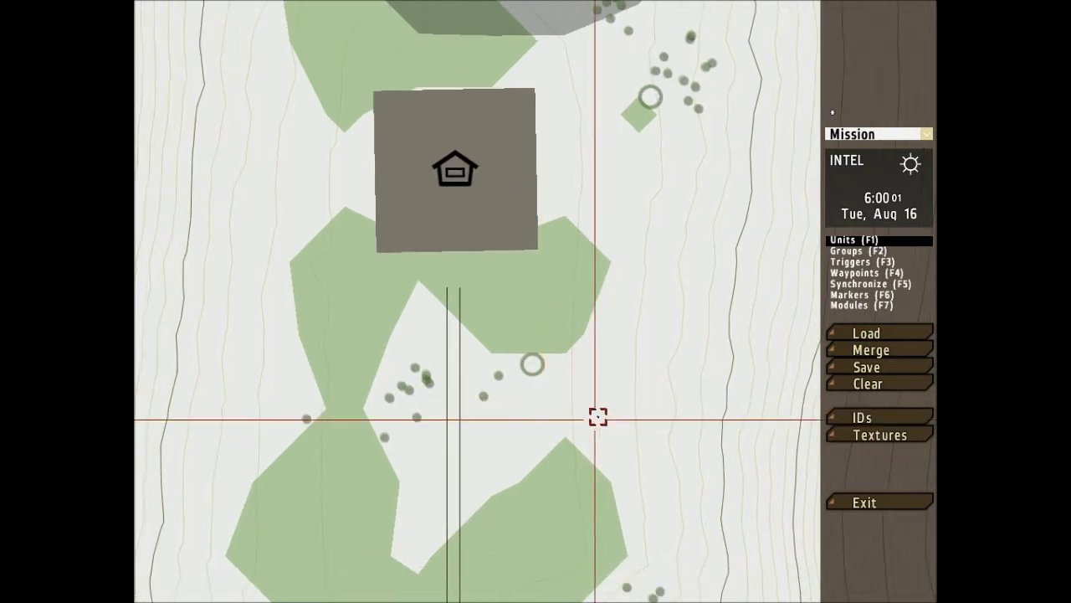
- Start a new unit just south of the large building, with BLUFOR as its side and US Army as its faction
double_click(427, 347)
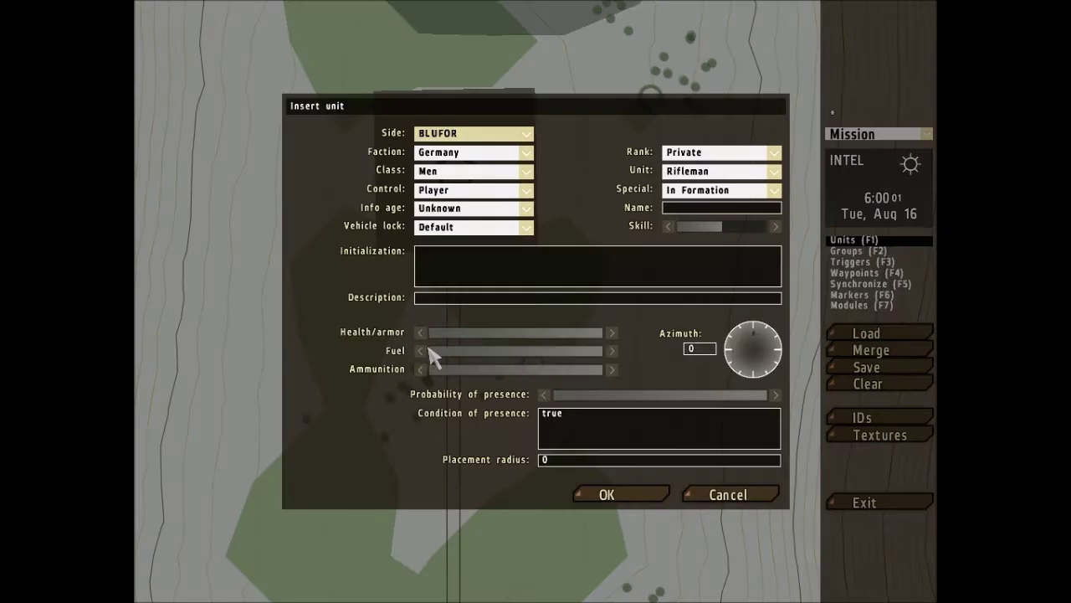
left_click(472, 135)
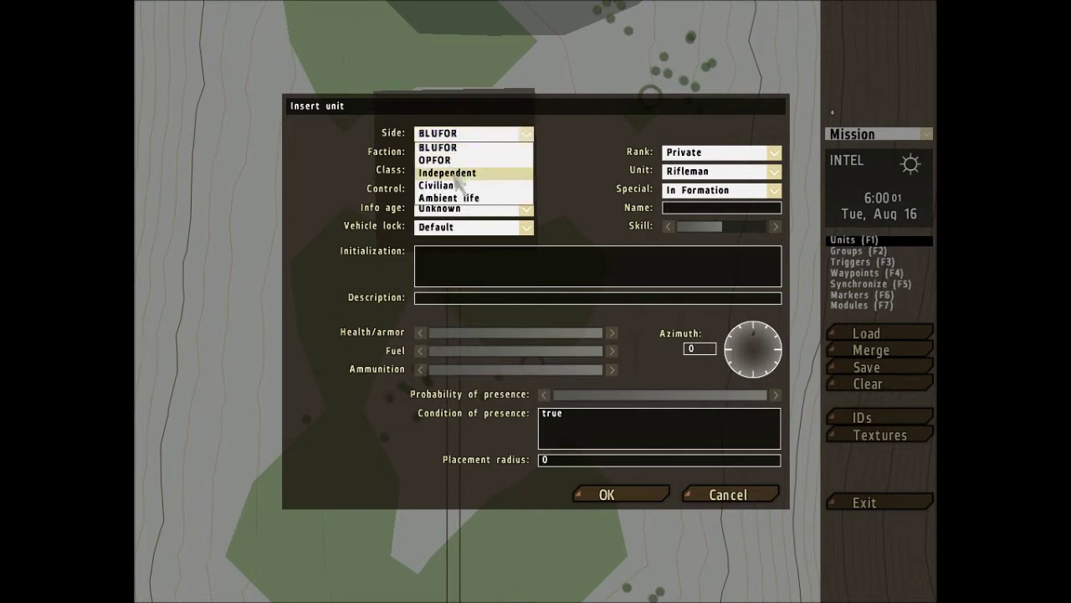
left_click(468, 148)
left_click(466, 154)
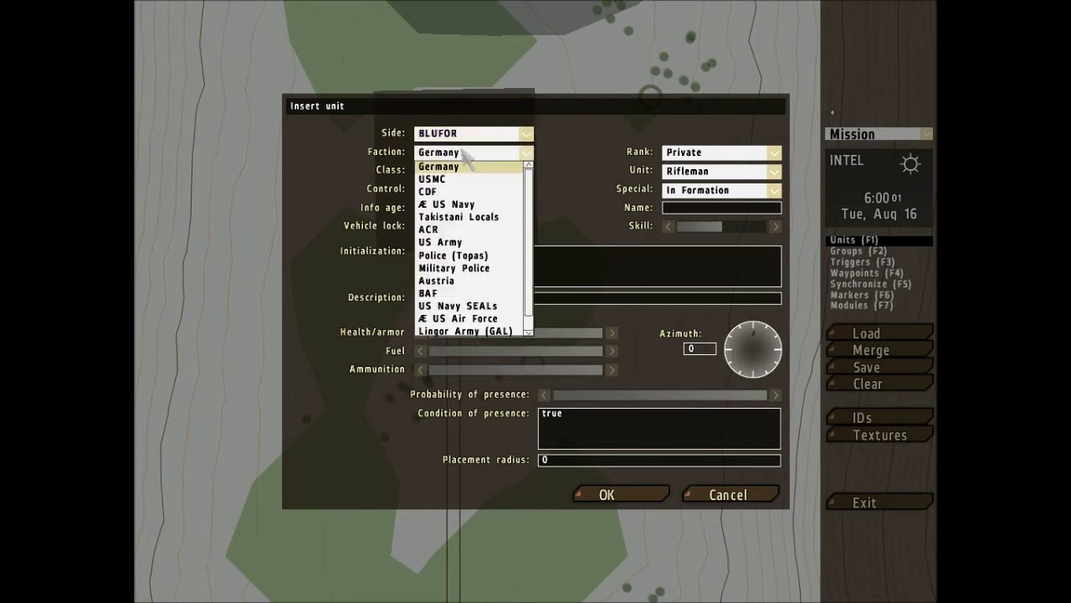
scroll(469, 293, "down", 1)
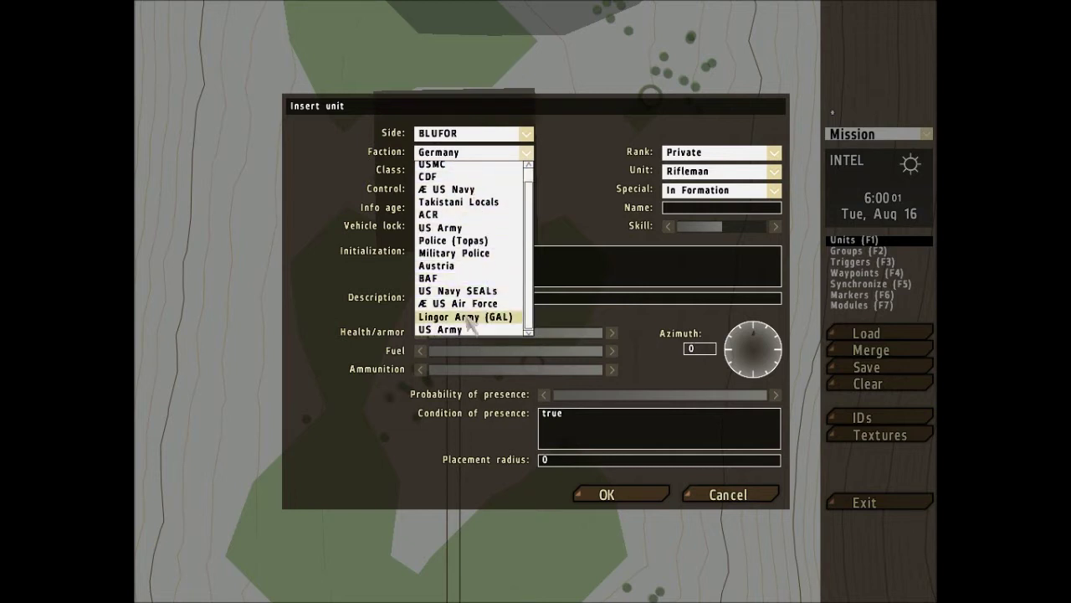
scroll(462, 224, "up", 1)
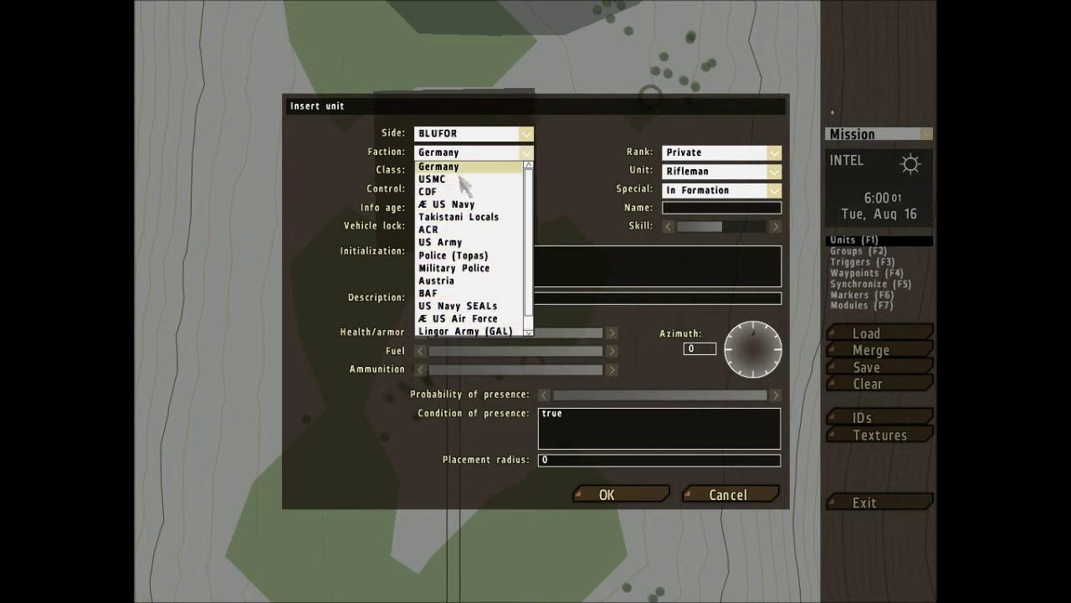
scroll(463, 224, "down", 1)
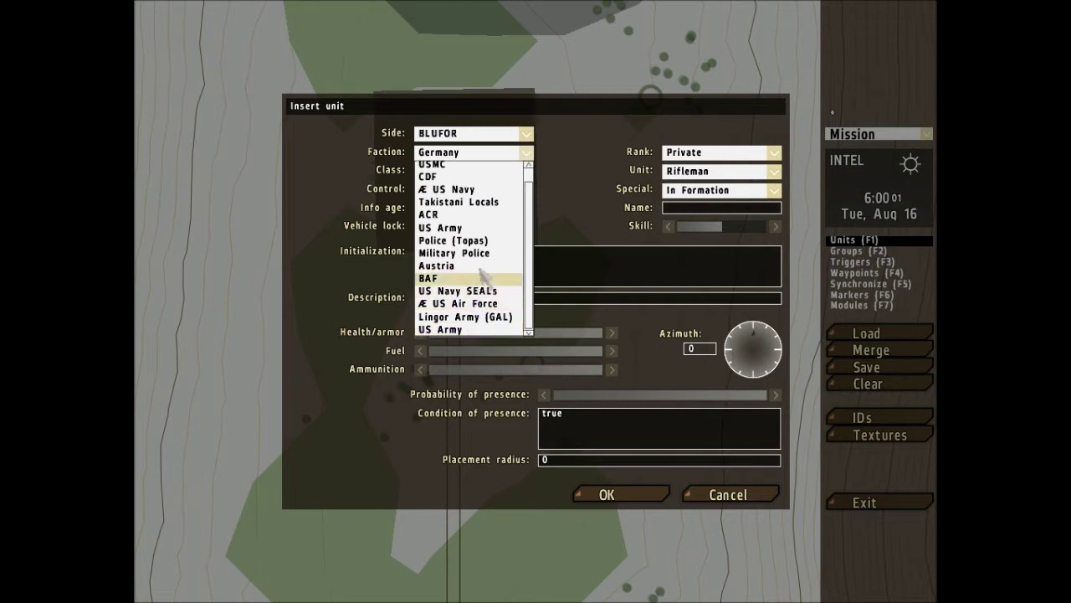
scroll(478, 180, "up", 1)
scroll(472, 326, "down", 1)
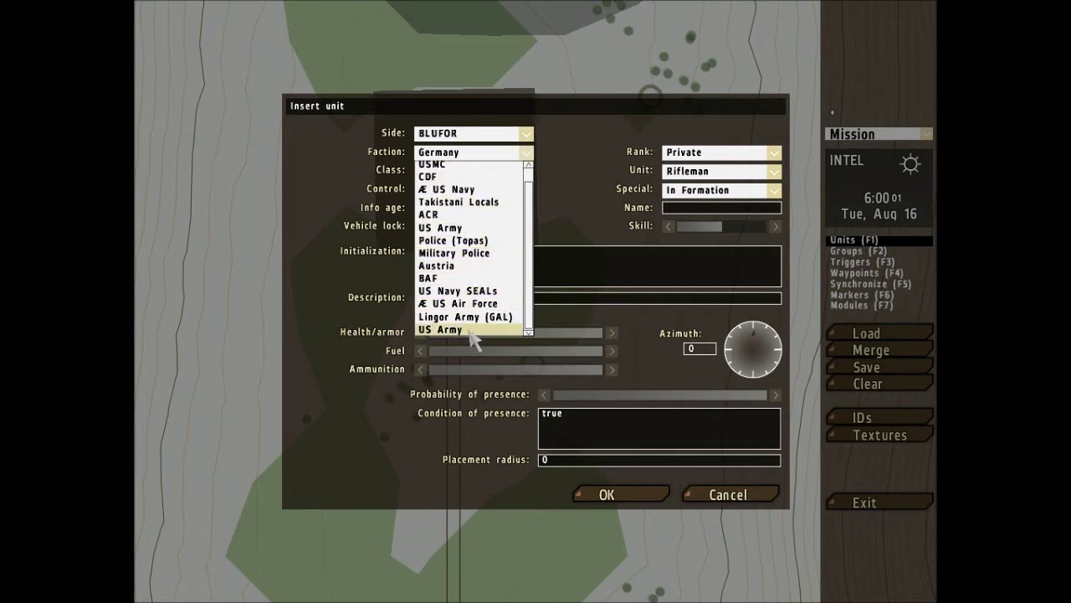
left_click(440, 228)
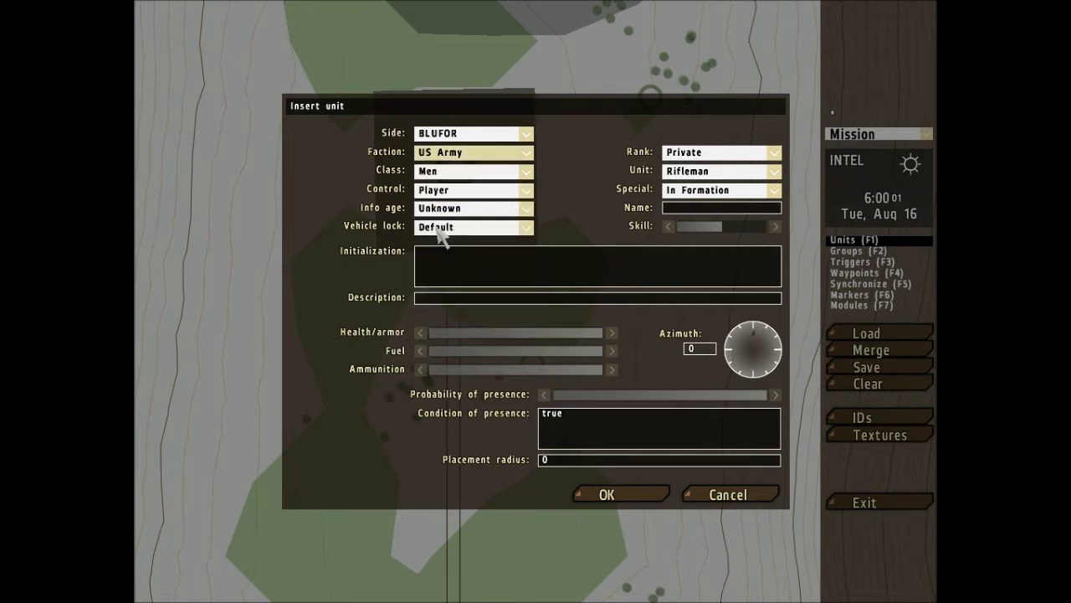
- Choose the Men class for the new unit, keeping Rifleman as its type and Private as its rank
left_click(497, 171)
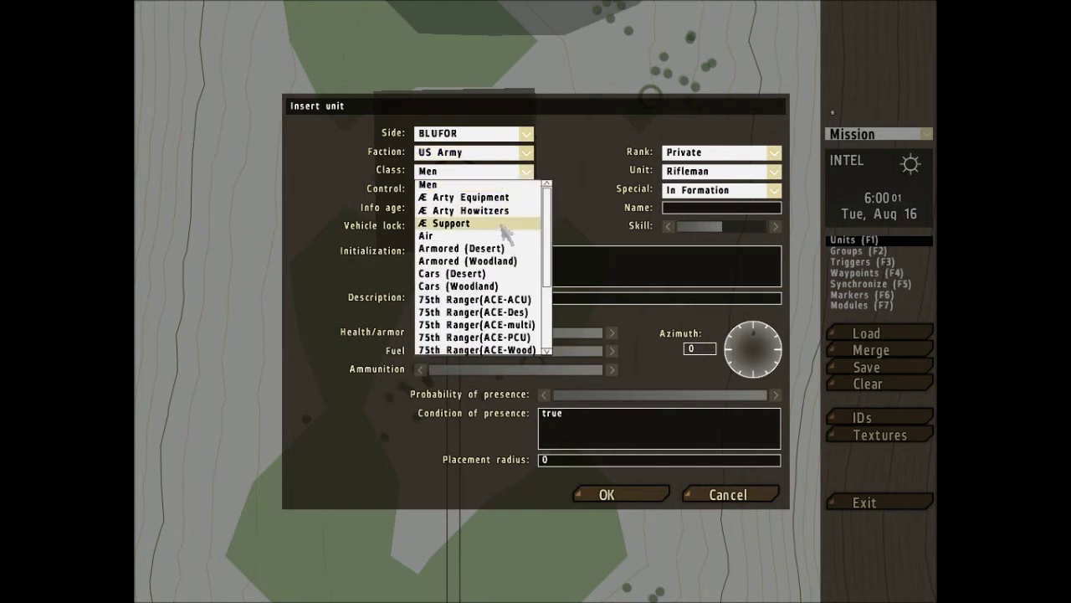
mouse_move(549, 220)
left_mouse_down()
mouse_move(550, 294)
mouse_move(533, 210)
left_mouse_up()
left_click(482, 185)
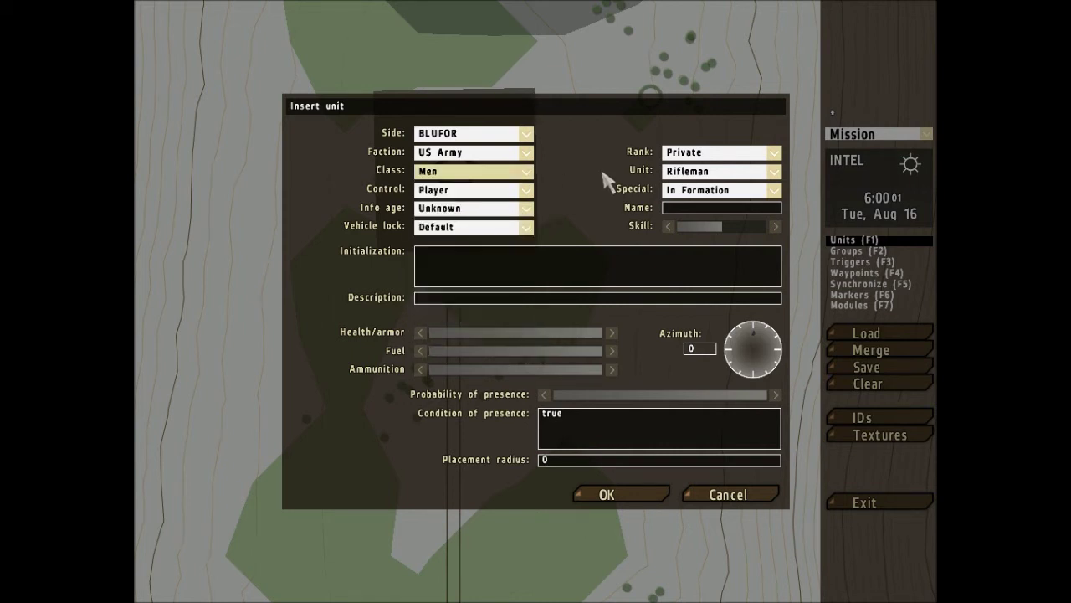
left_click(725, 173)
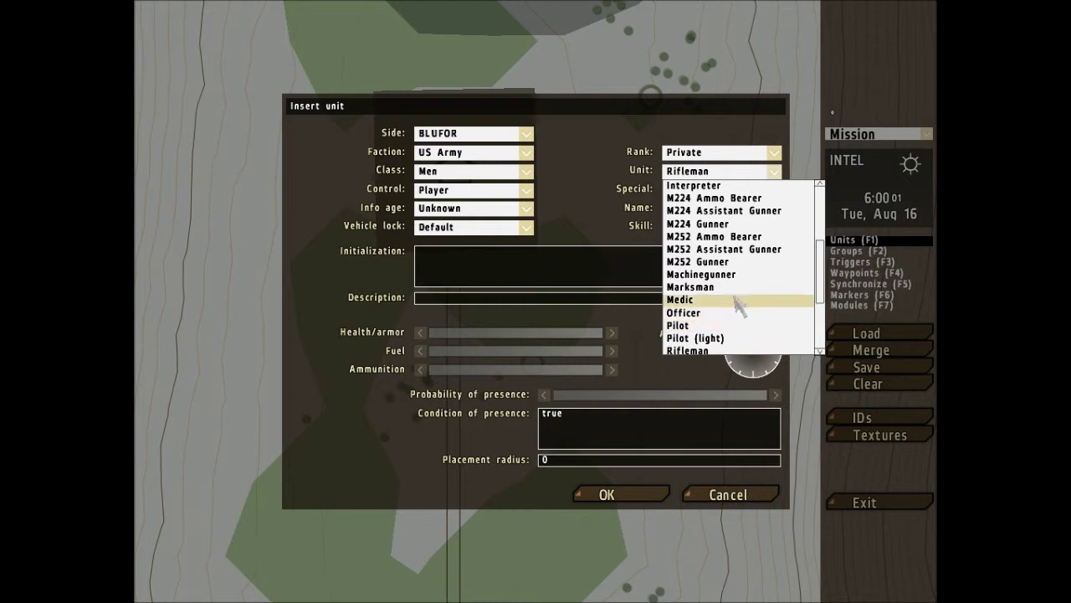
left_click(754, 174)
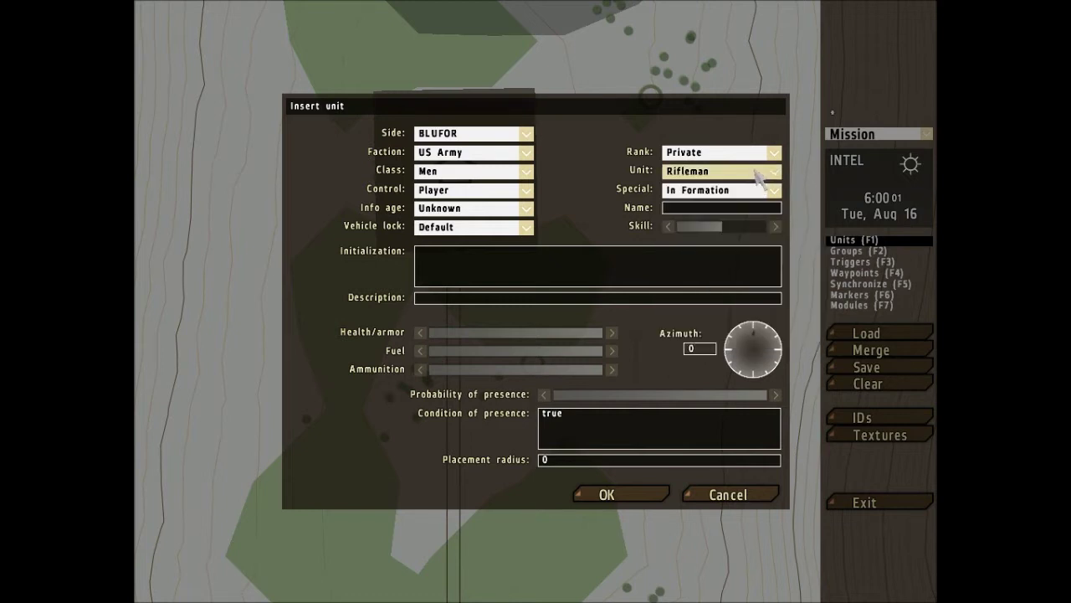
left_click(759, 154)
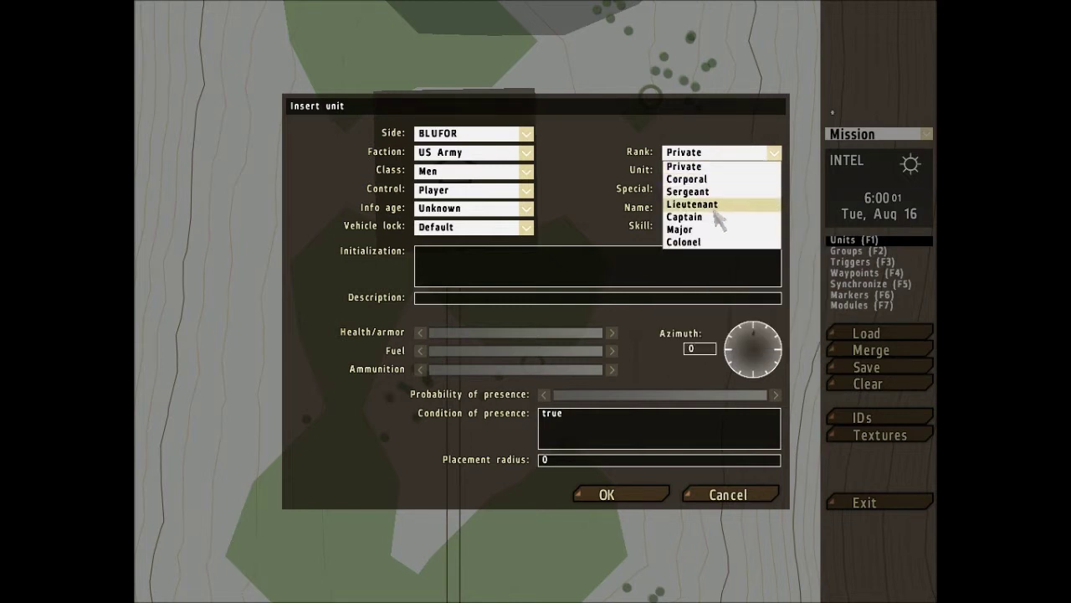
left_click(712, 151)
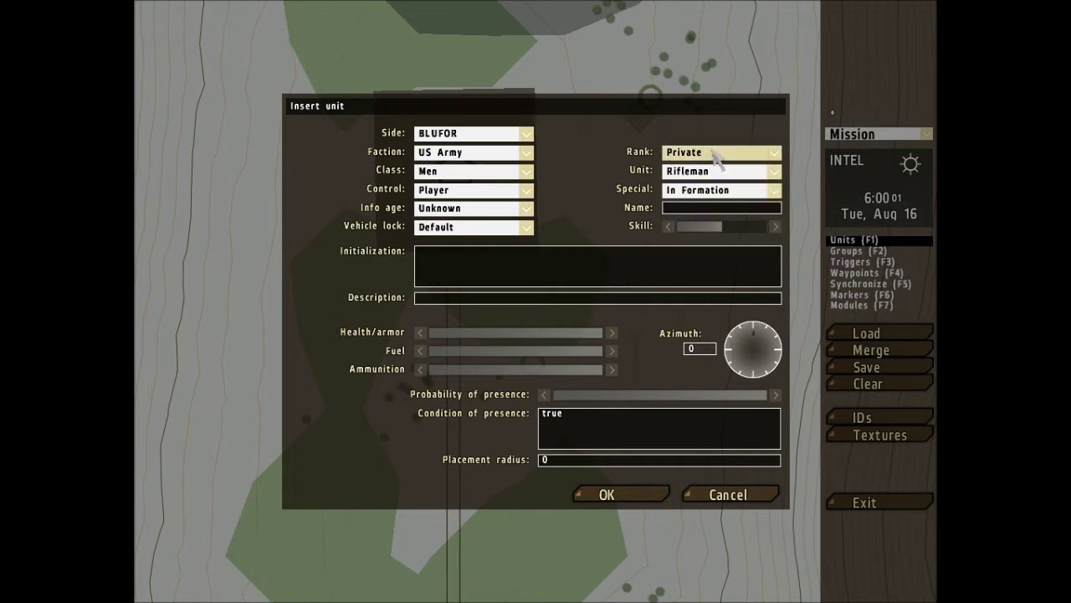
- Review the unit's control and special options, keeping Player and In Formation, and choose Unknown as its info age
left_click(466, 190)
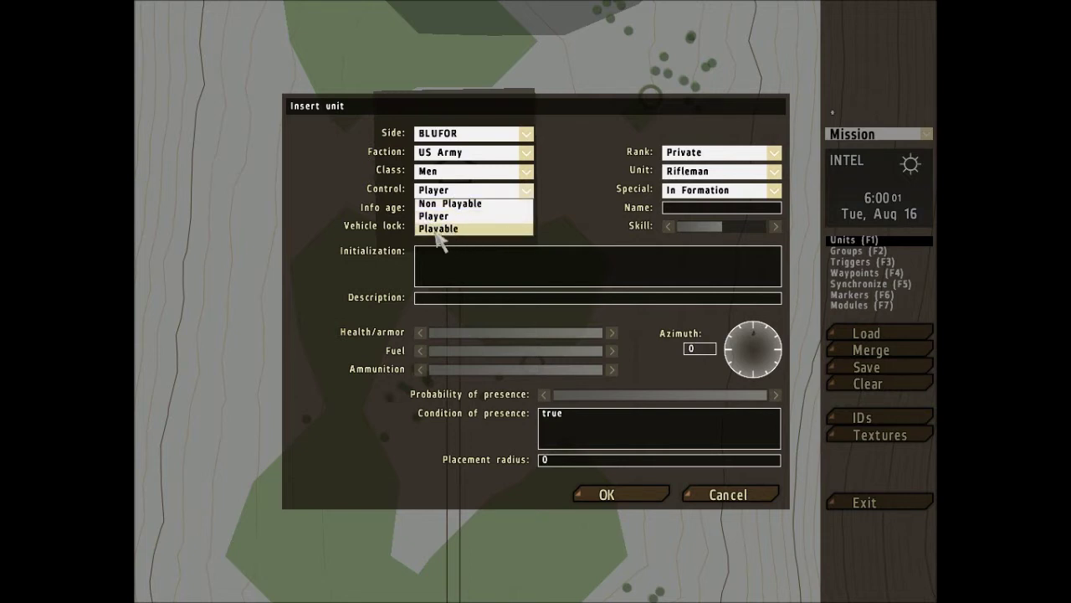
left_click(534, 202)
left_click(731, 191)
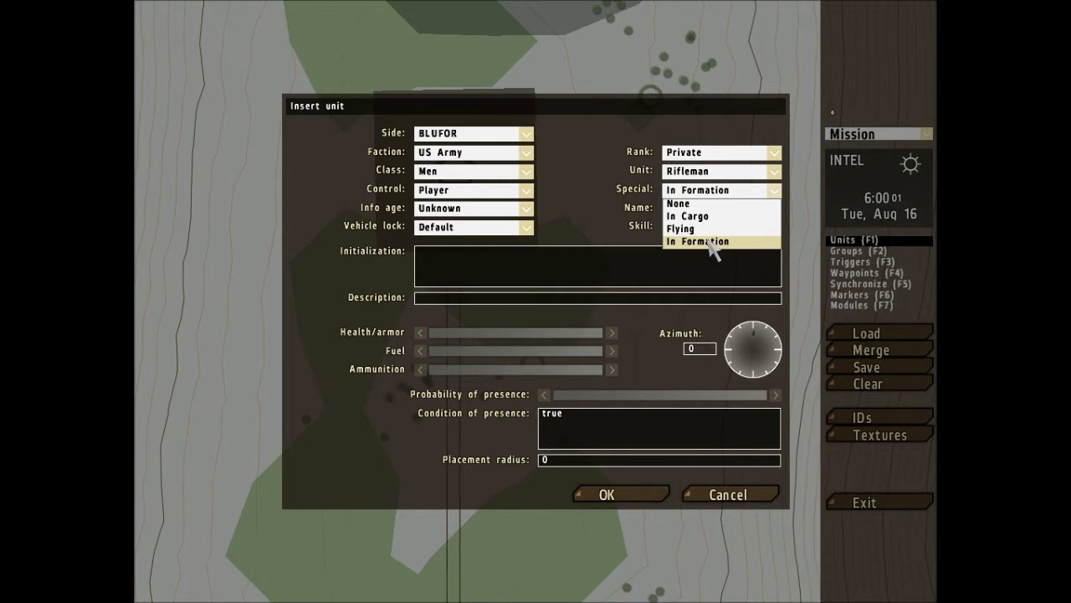
left_click(743, 194)
left_click(509, 209)
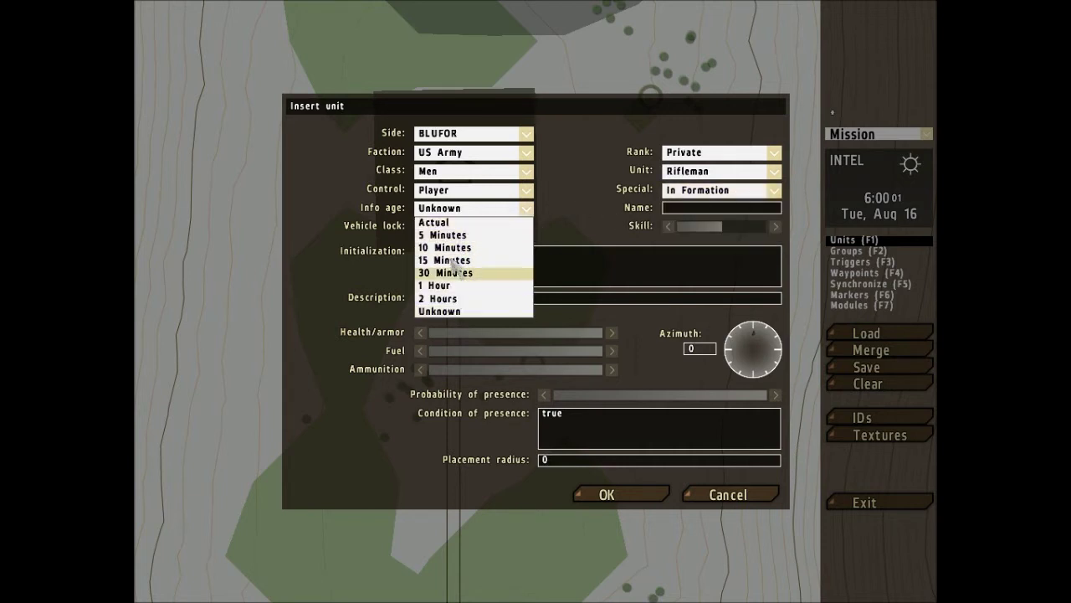
left_click(452, 311)
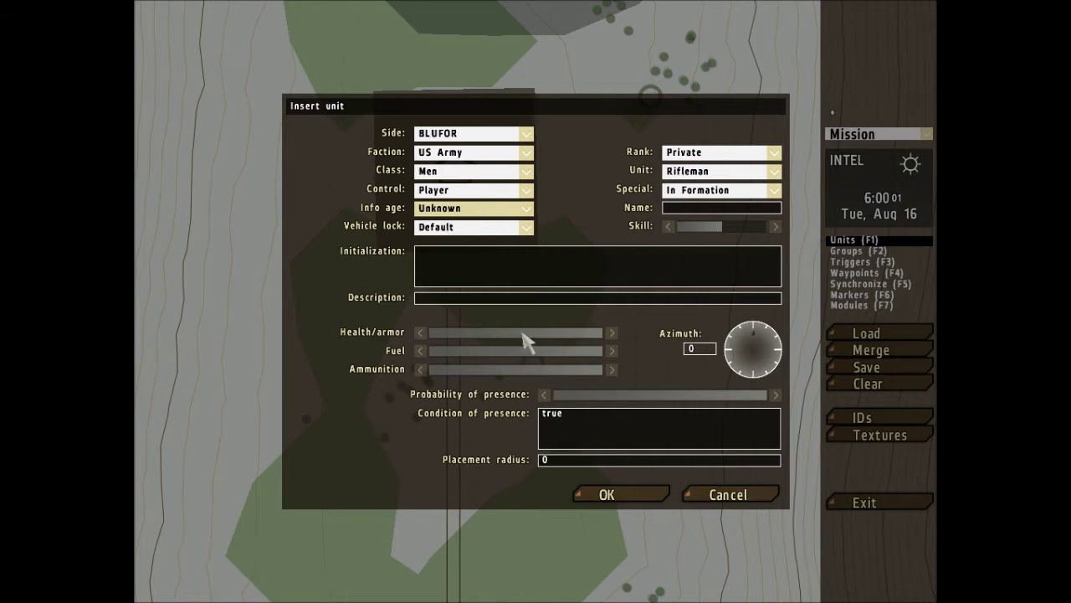
- Place the rifleman with full health, full presence probability and azimuth 0, and move it farther south beside the road
mouse_move(568, 333)
left_mouse_down()
mouse_move(592, 331)
mouse_move(421, 334)
mouse_move(606, 332)
left_mouse_up()
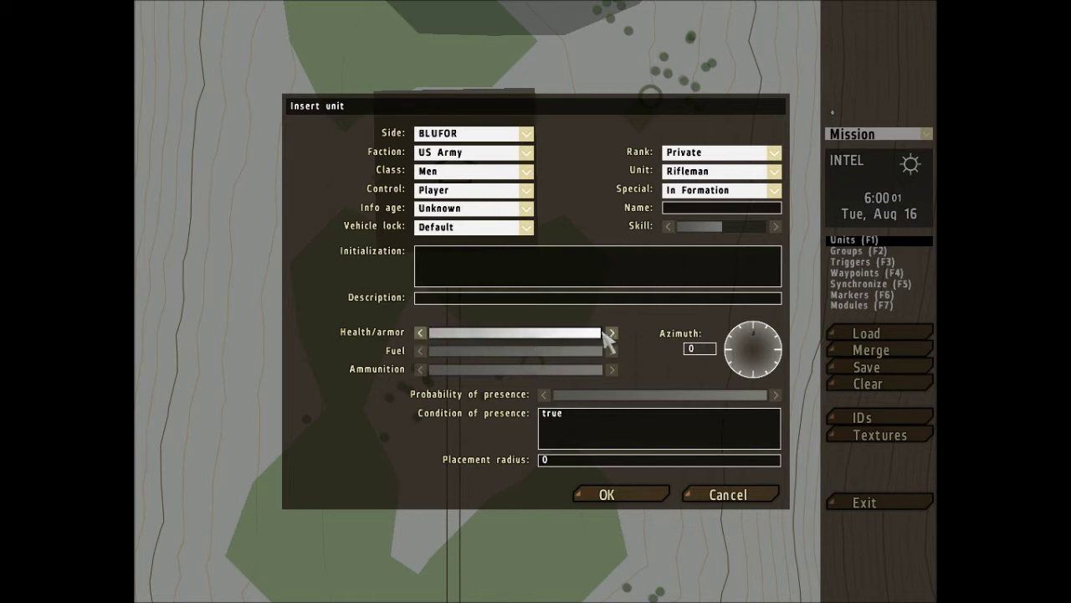
left_click_drag(605, 352, 646, 387)
left_click_drag(751, 397, 801, 418)
mouse_move(763, 352)
left_mouse_down()
mouse_move(762, 341)
mouse_move(784, 356)
mouse_move(763, 383)
mouse_move(736, 346)
mouse_move(760, 333)
left_mouse_up()
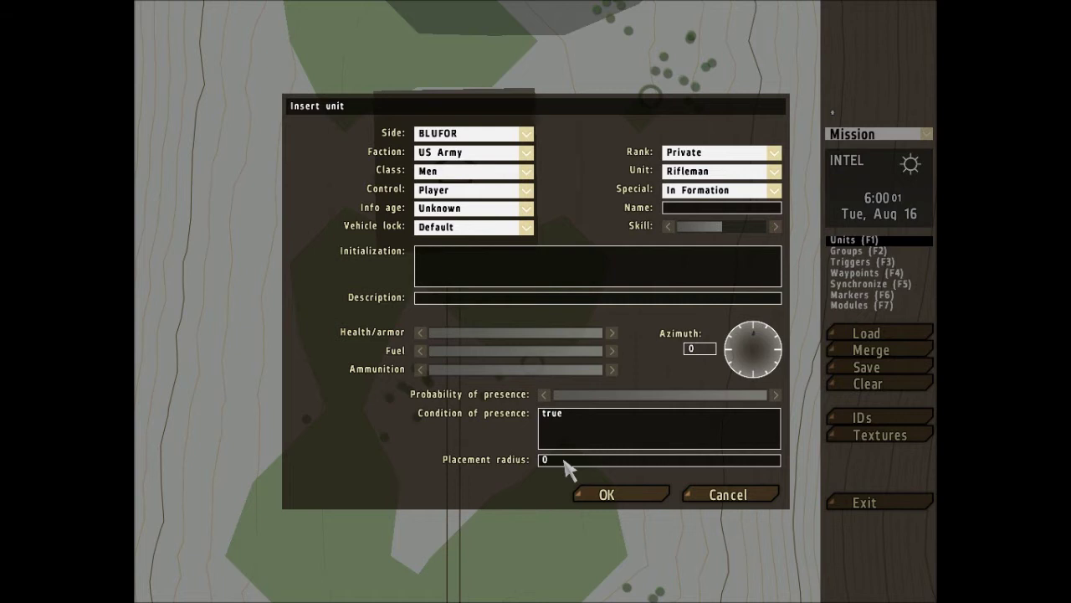
left_click(626, 495)
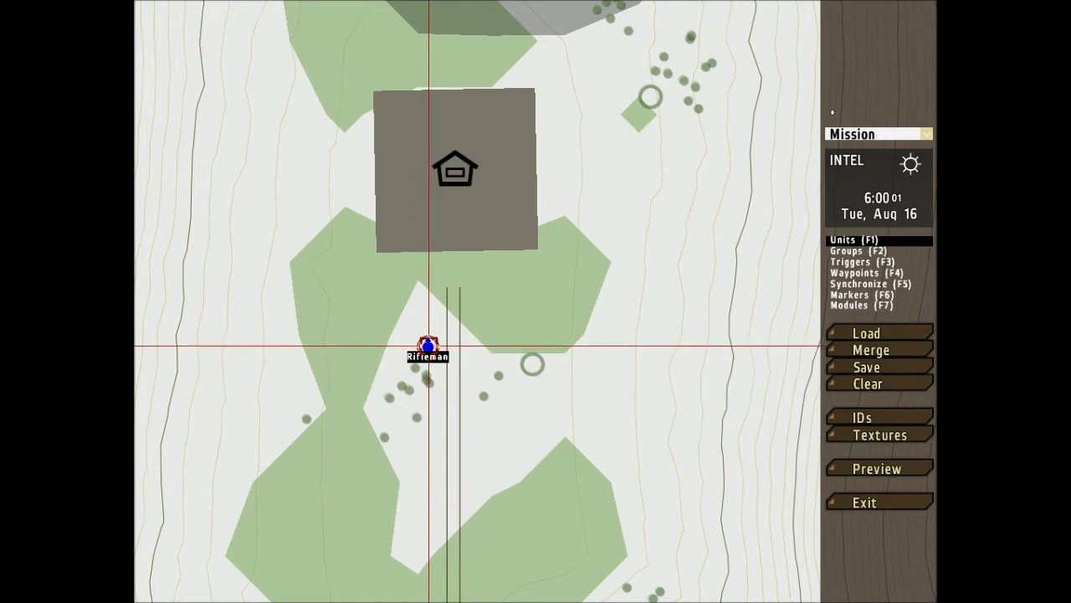
left_click_drag(428, 346, 438, 507)
scroll(469, 466, "down", 4)
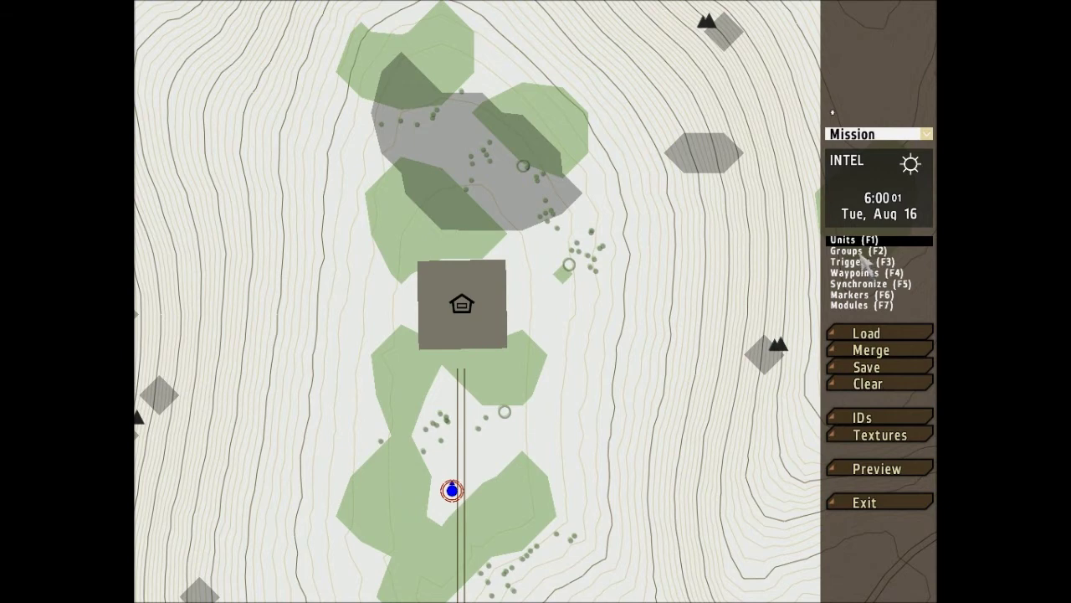
- Start a new group on the road north of the rifleman, with side BLUFOR and faction USMC
left_click(858, 250)
scroll(488, 403, "up", 3)
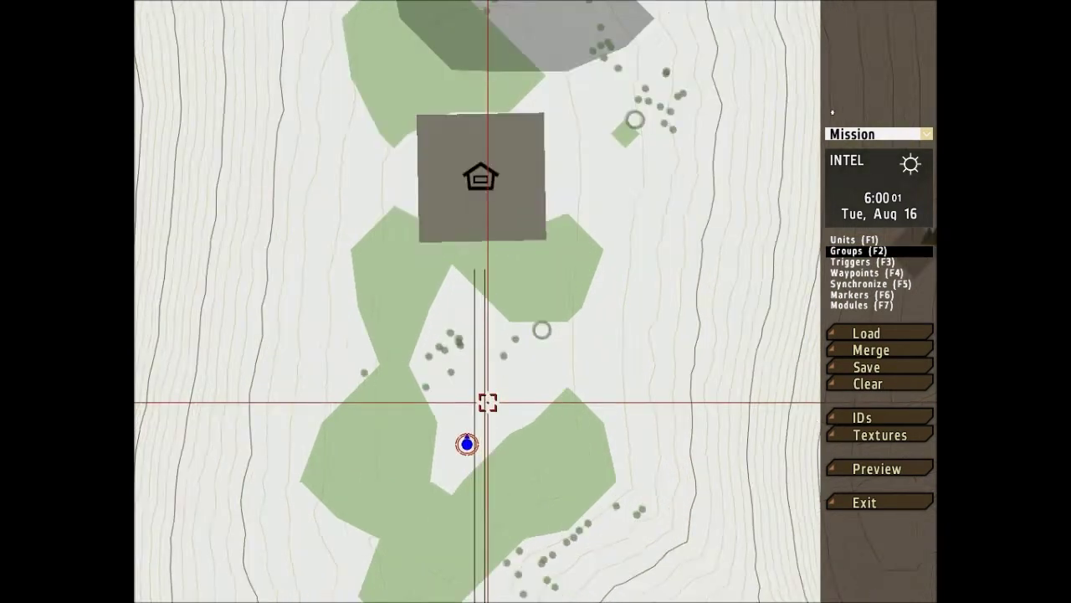
scroll(487, 403, "up", 3)
double_click(470, 327)
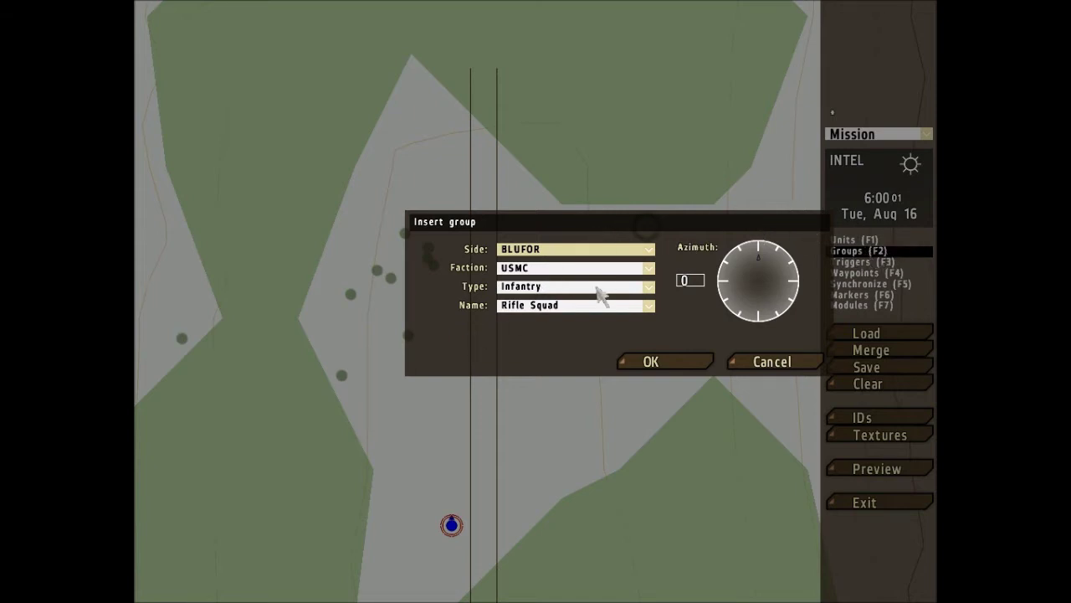
left_click(583, 250)
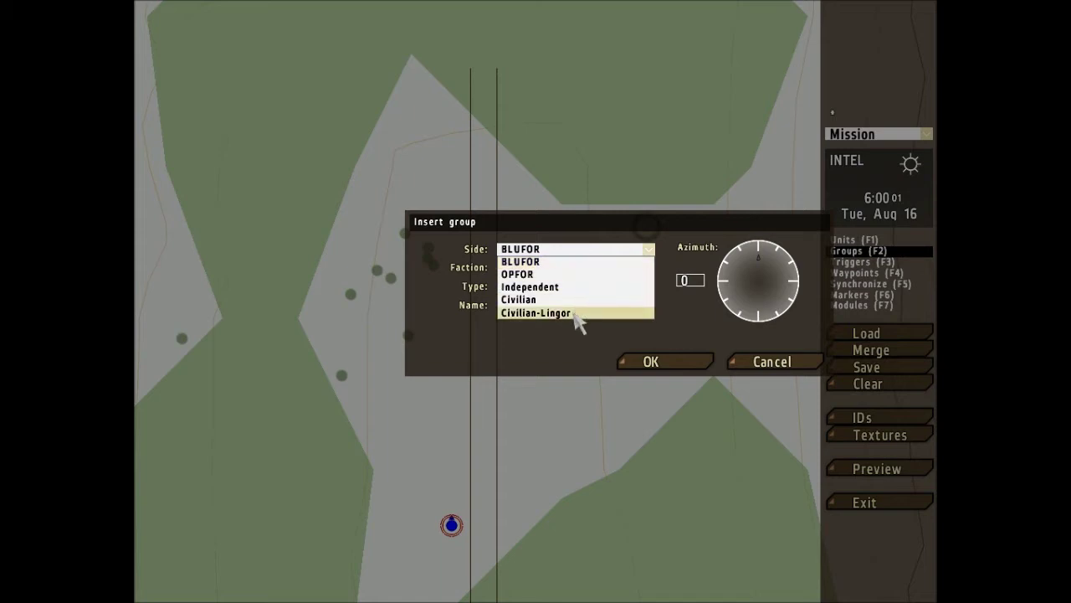
left_click(573, 263)
left_click(576, 268)
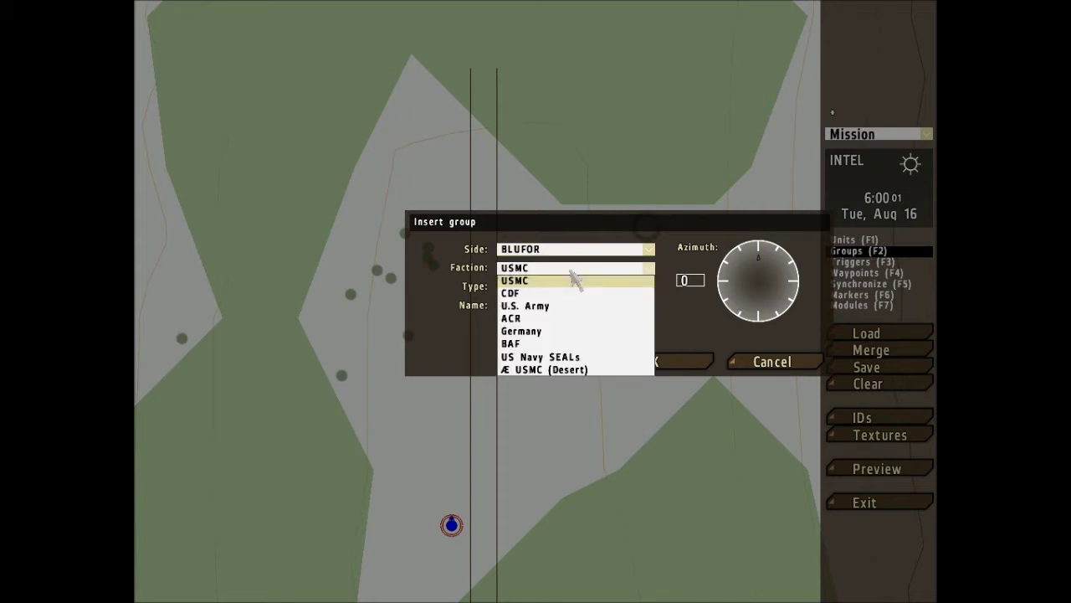
left_click(581, 280)
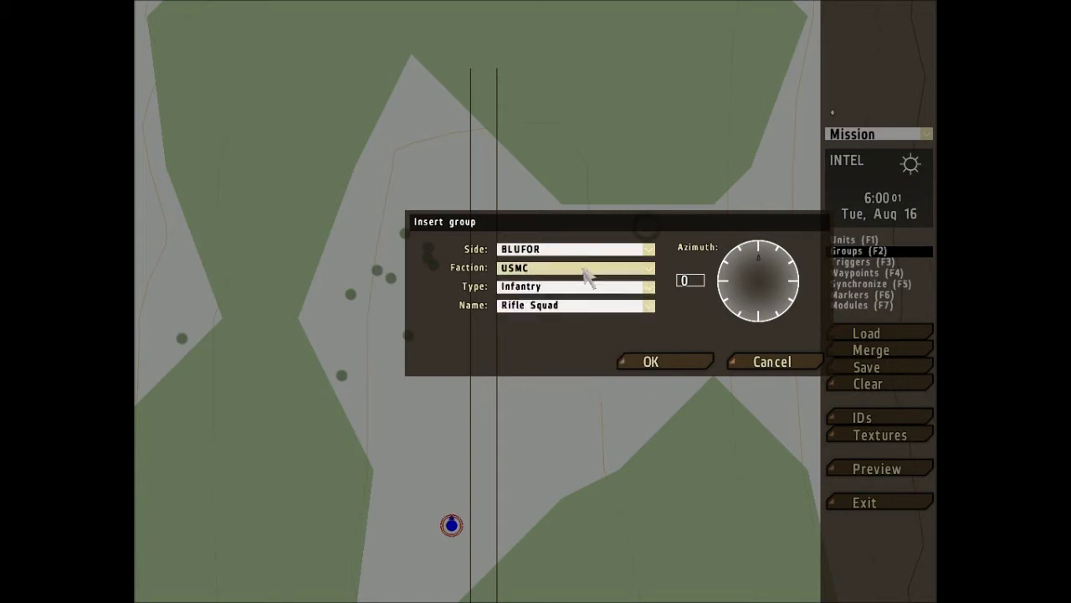
- Set the group's type to Infantry and its name to Rifle Squad, and place it on the map
left_click(575, 287)
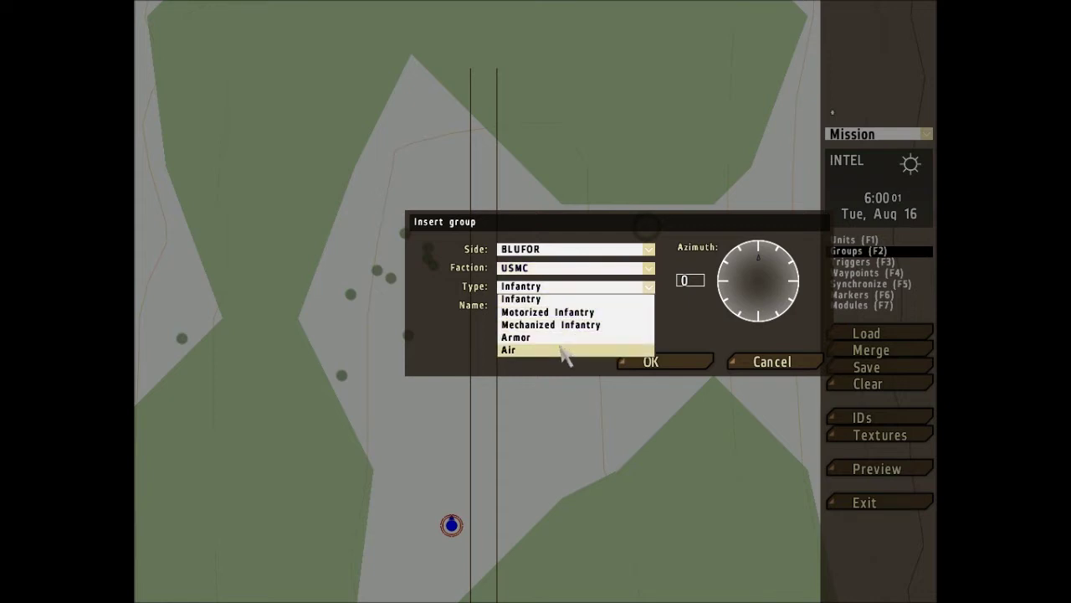
left_click(581, 298)
left_click(574, 308)
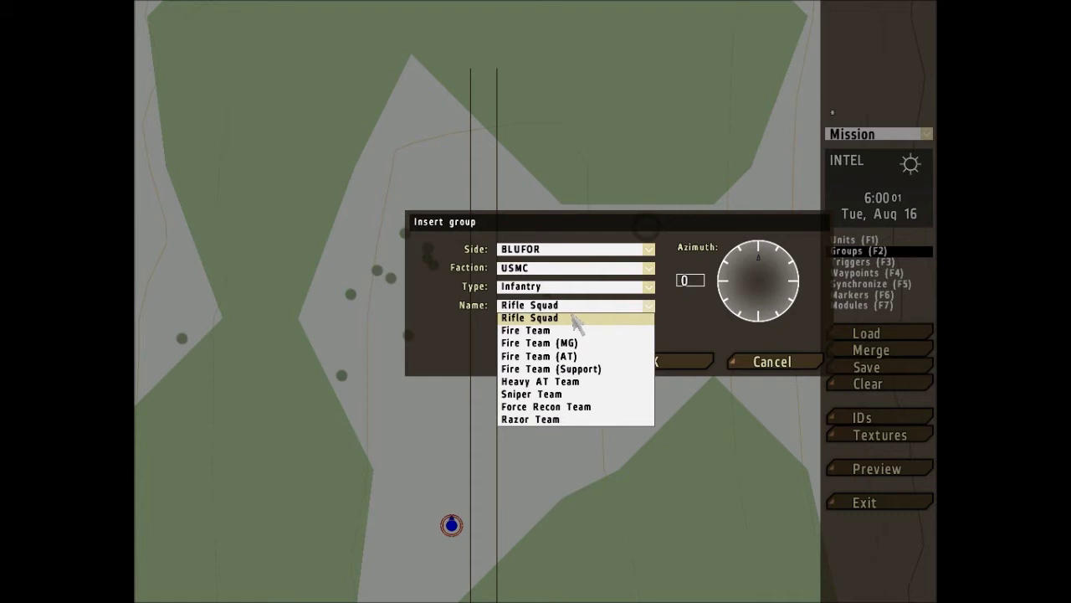
left_click(574, 320)
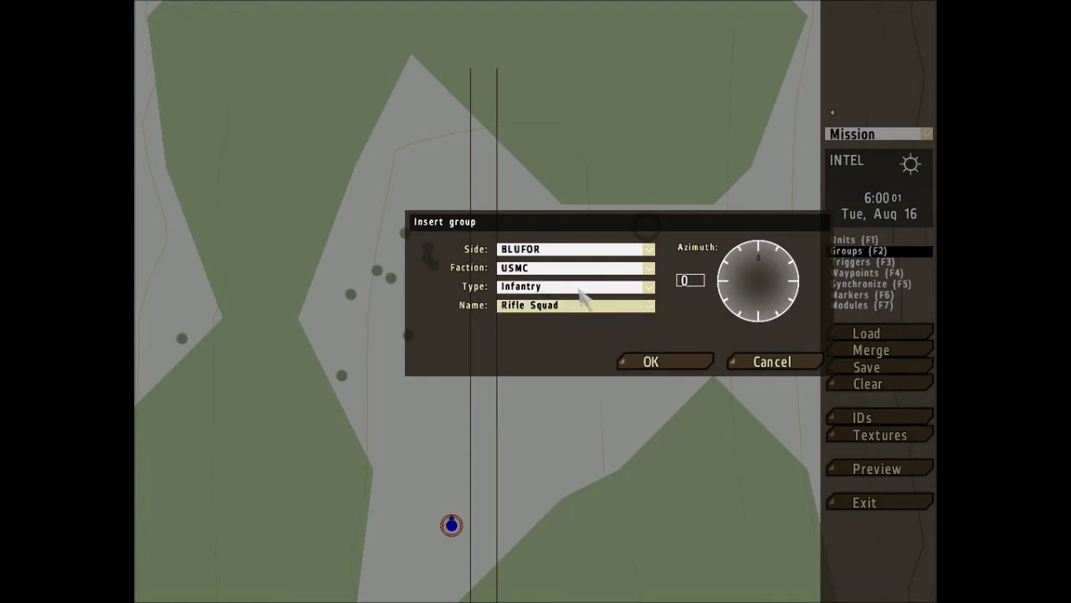
left_click(672, 360)
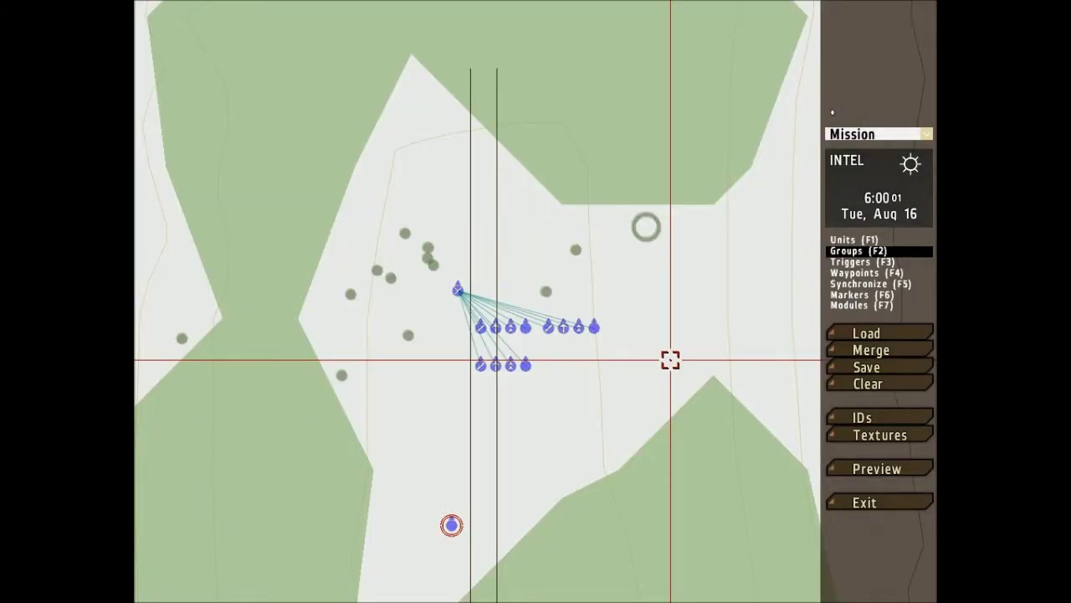
- Set the rank of the automatic rifleman in the squad's northern row, near the road, to Lieutenant
scroll(598, 318, "up", 2)
scroll(383, 347, "up", 3)
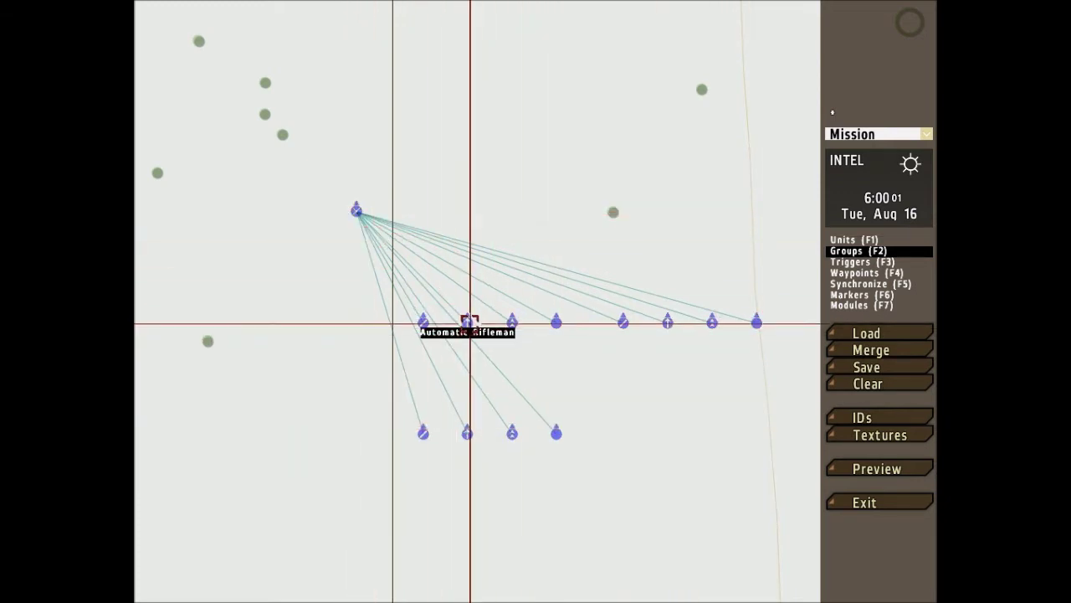
scroll(462, 311, "up", 4)
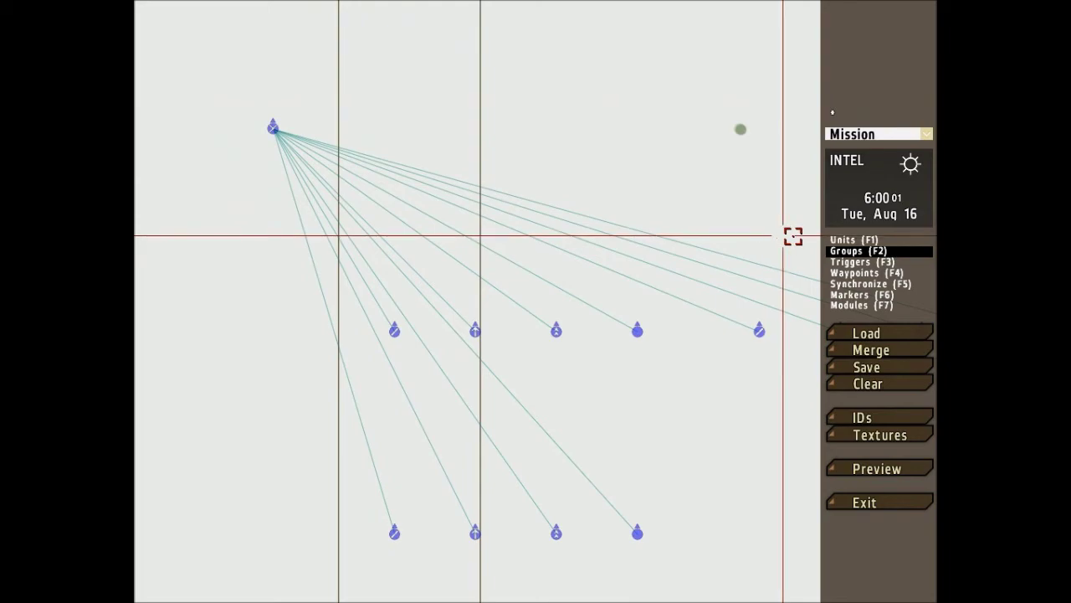
left_click(852, 239)
double_click(475, 331)
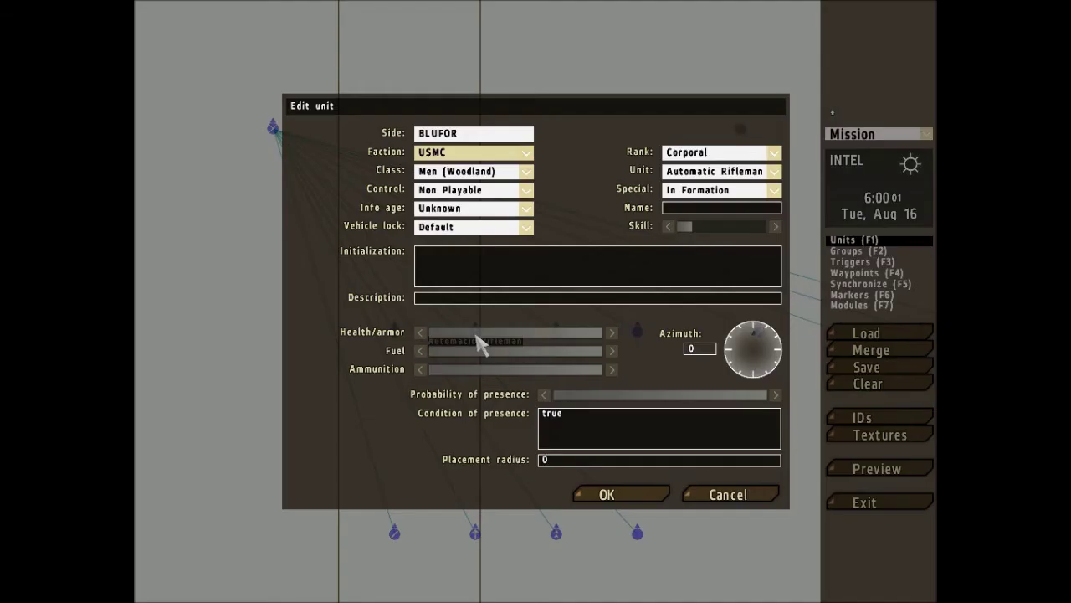
left_click(716, 154)
left_click(715, 157)
left_click(713, 156)
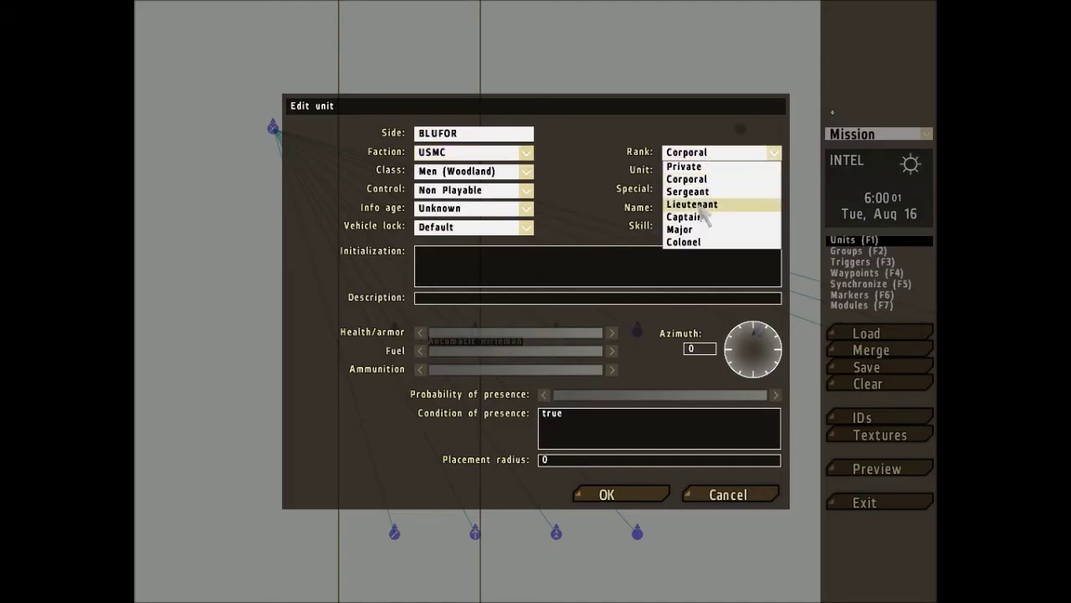
left_click(702, 206)
left_click(616, 495)
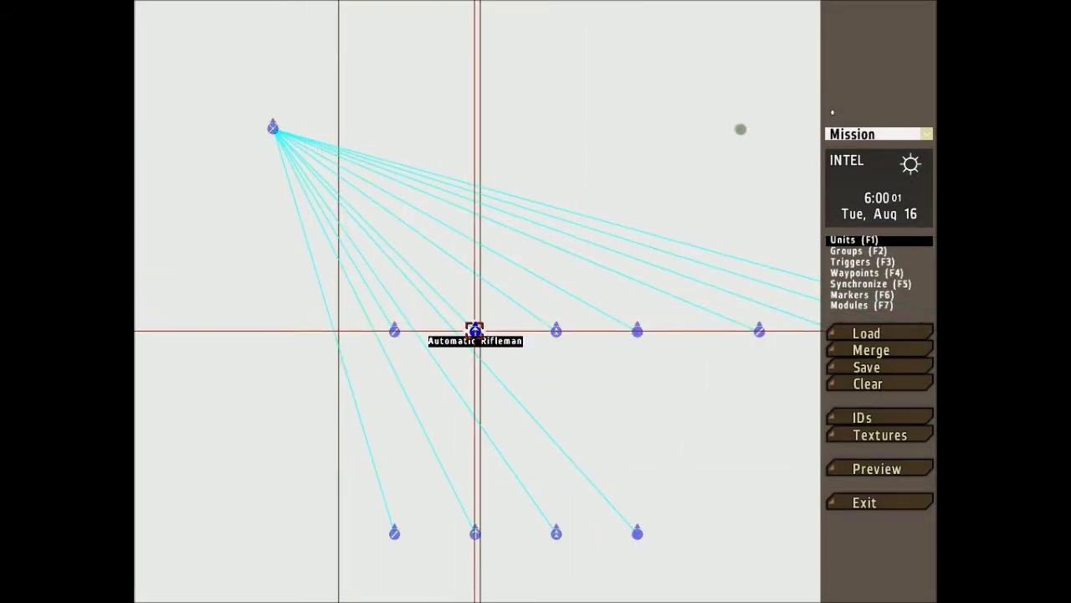
- Raise the same automatic rifleman's rank to Colonel
double_click(475, 331)
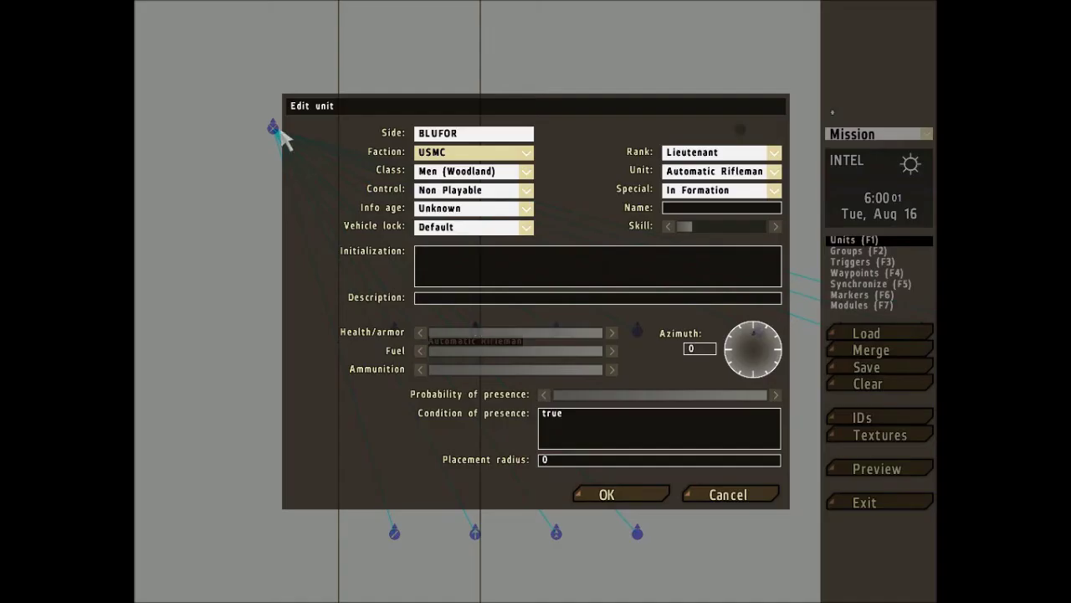
left_click(729, 156)
left_click(711, 242)
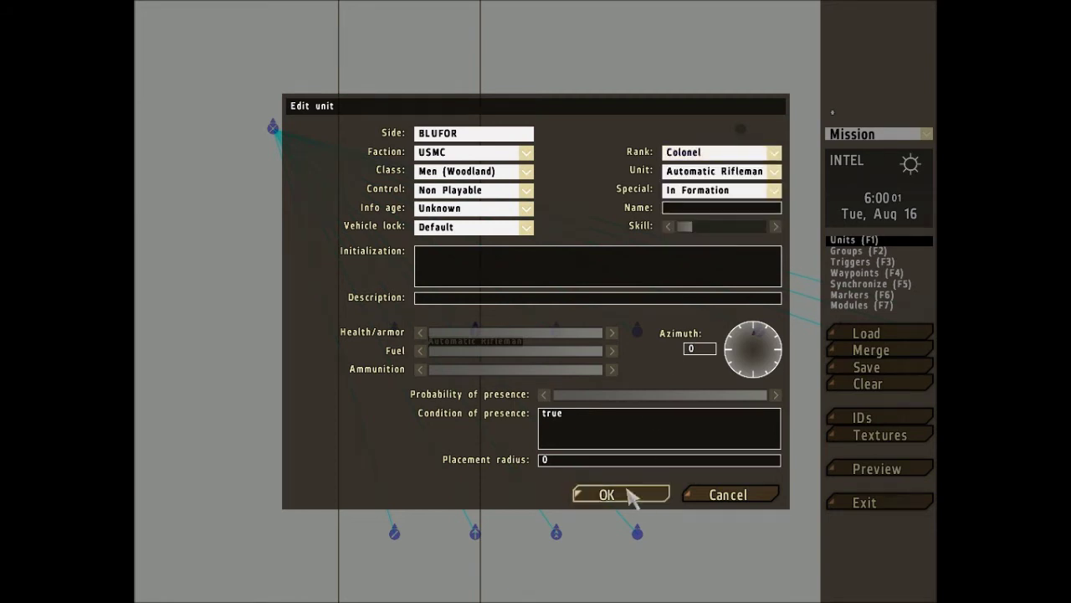
left_click(628, 495)
scroll(655, 418, "down", 5)
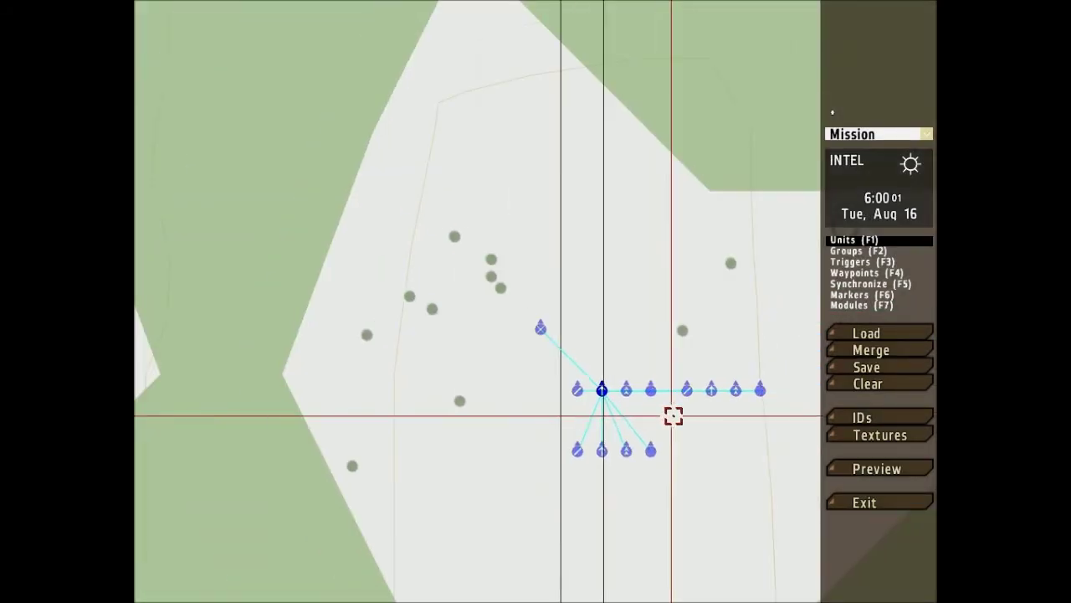
- Check the squad leader's rank options and keep the rank as Lieutenant
right_click_drag(673, 416, 574, 426)
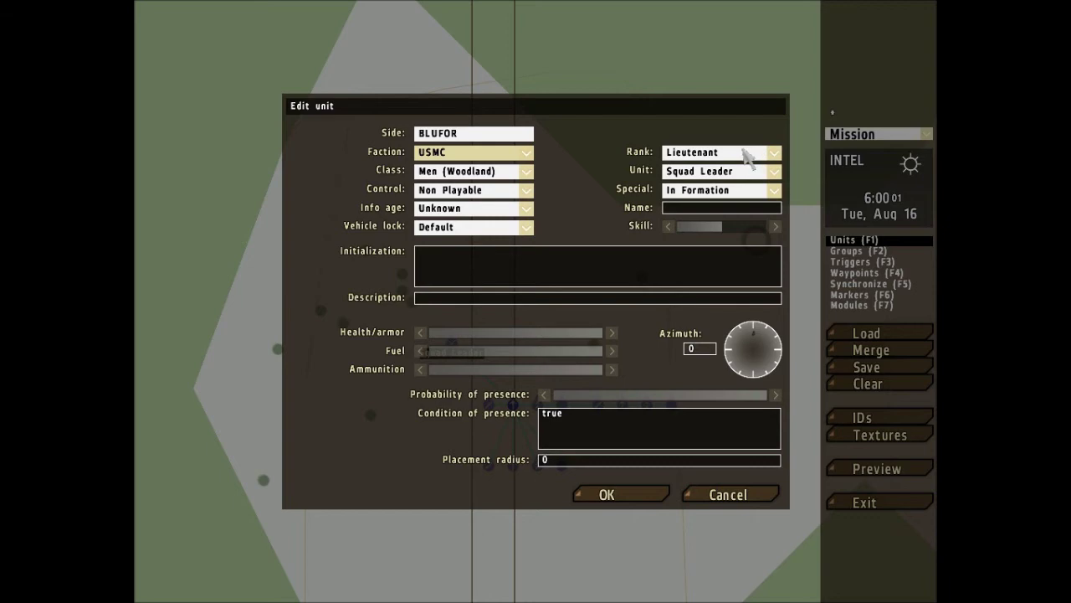
left_click(747, 156)
left_click(743, 153)
left_click(629, 500)
- Set the automatic rifleman's rank back to Corporal, keeping its unit type
double_click(514, 403)
left_click(736, 173)
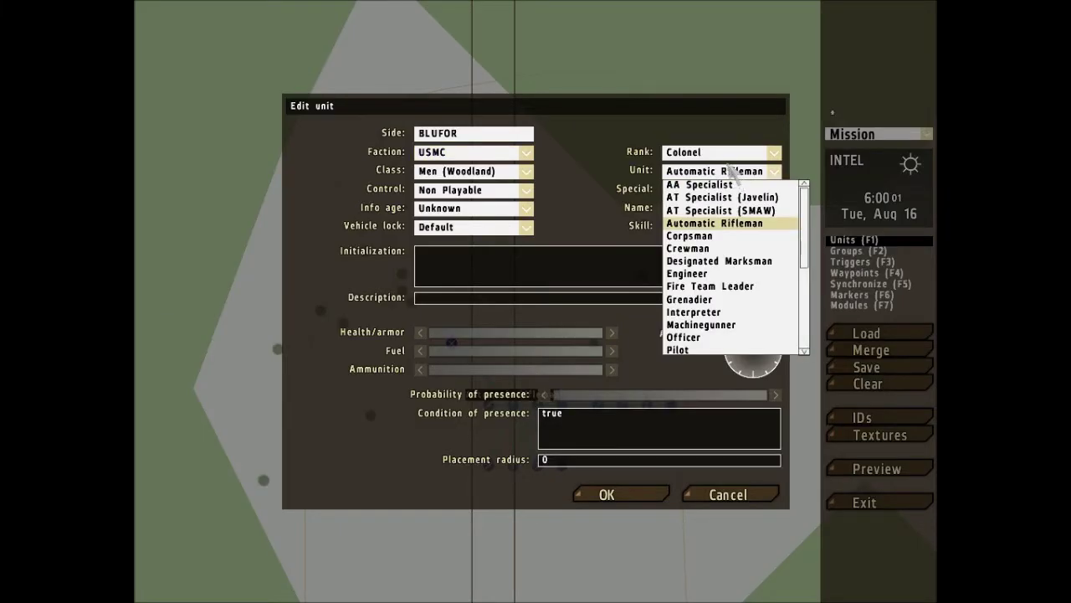
left_click(728, 155)
left_click(708, 179)
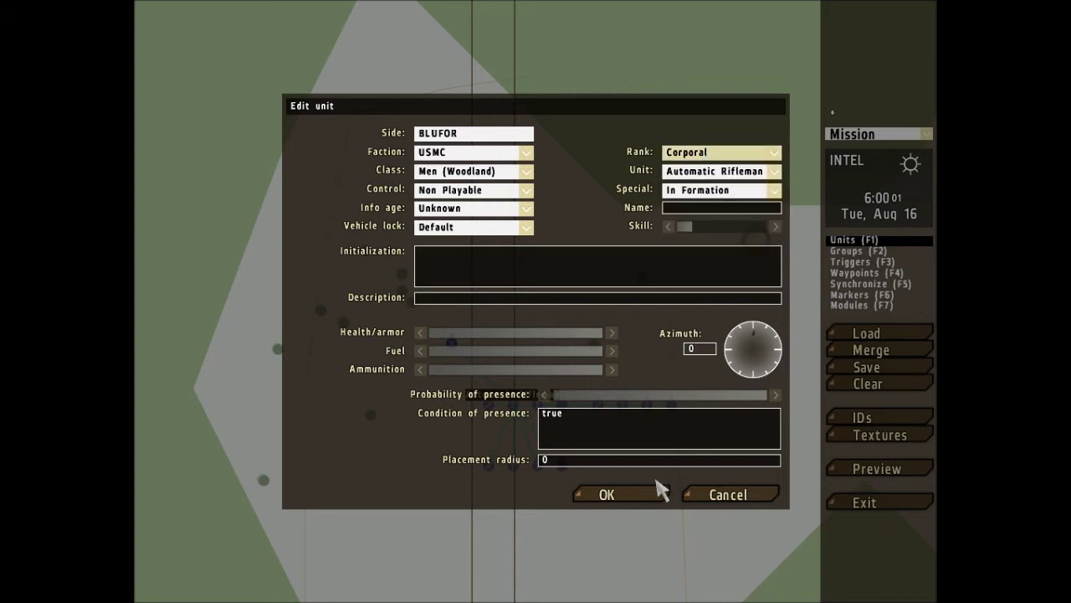
left_click(640, 492)
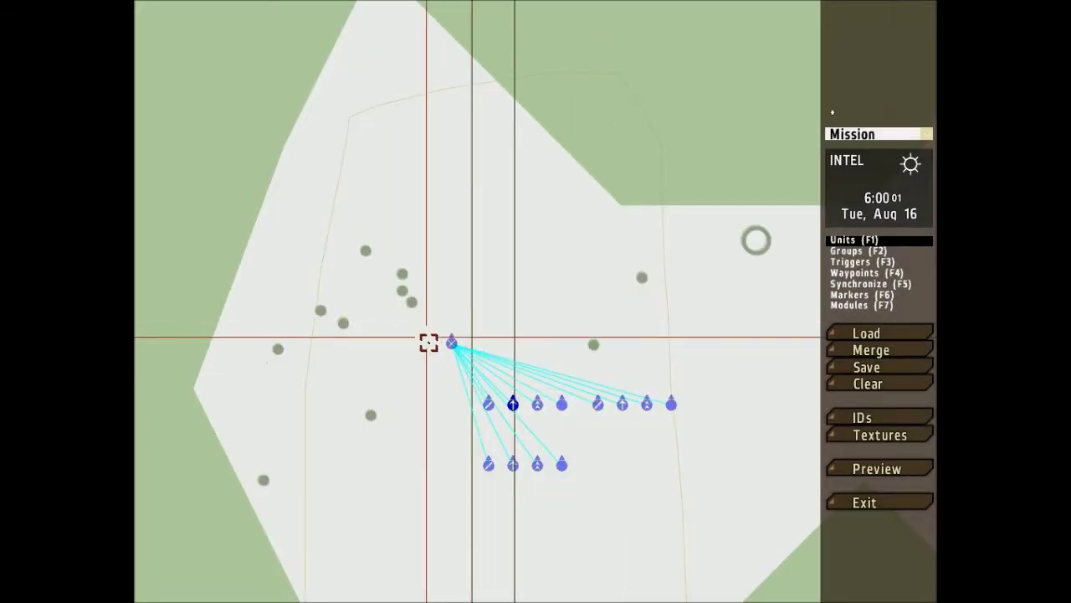
- Group the fire team leader and automatic rifleman from the squad's southern row with the player rifleman
scroll(544, 505, "up", 3)
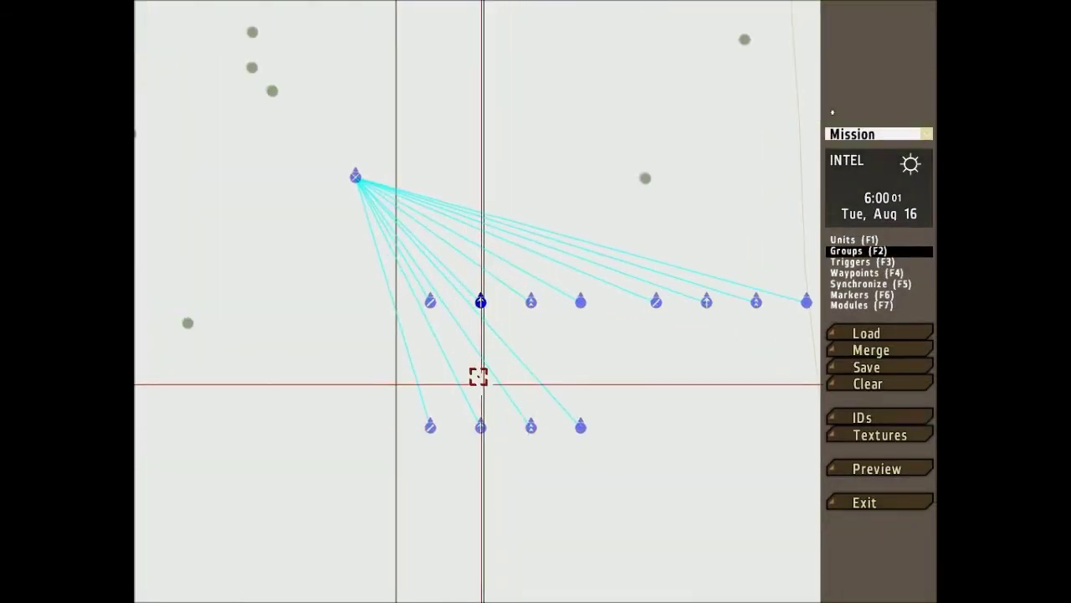
right_click_drag(474, 515, 552, 360)
scroll(551, 360, "down", 3)
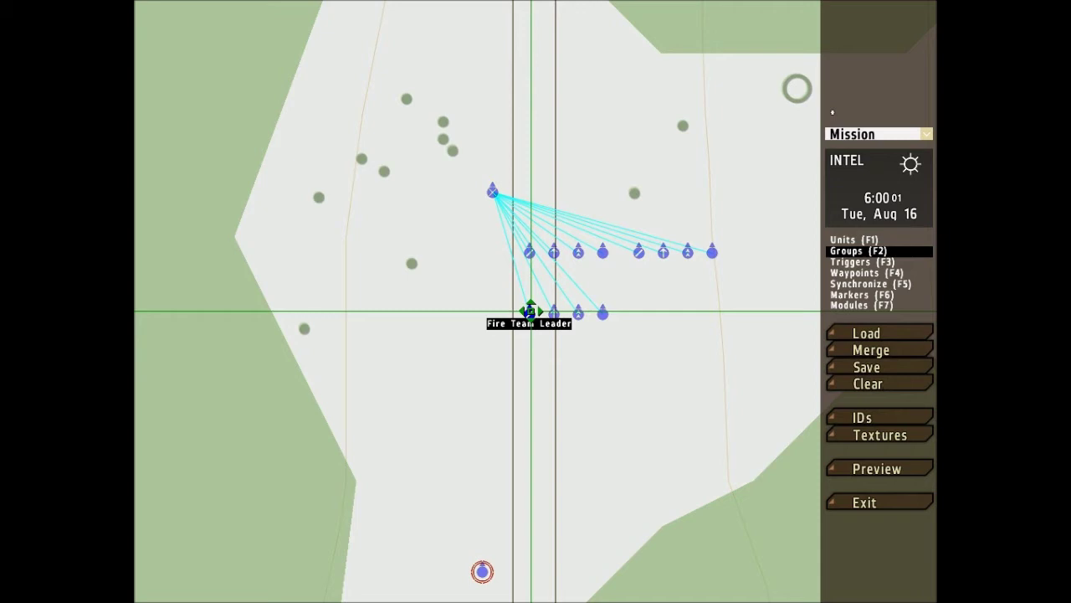
left_click(531, 311)
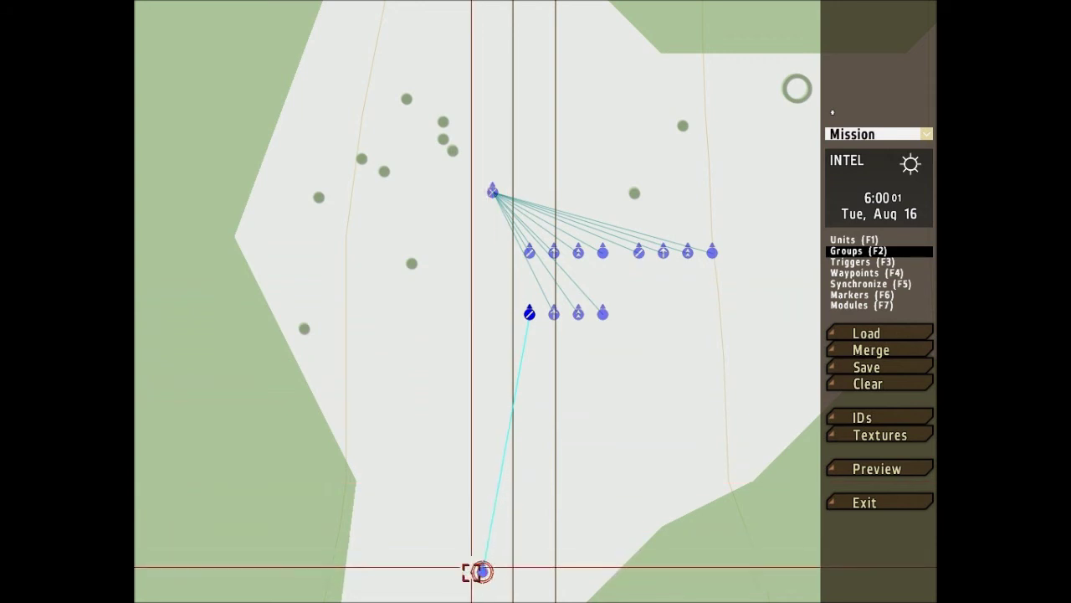
left_click_drag(553, 313, 482, 572)
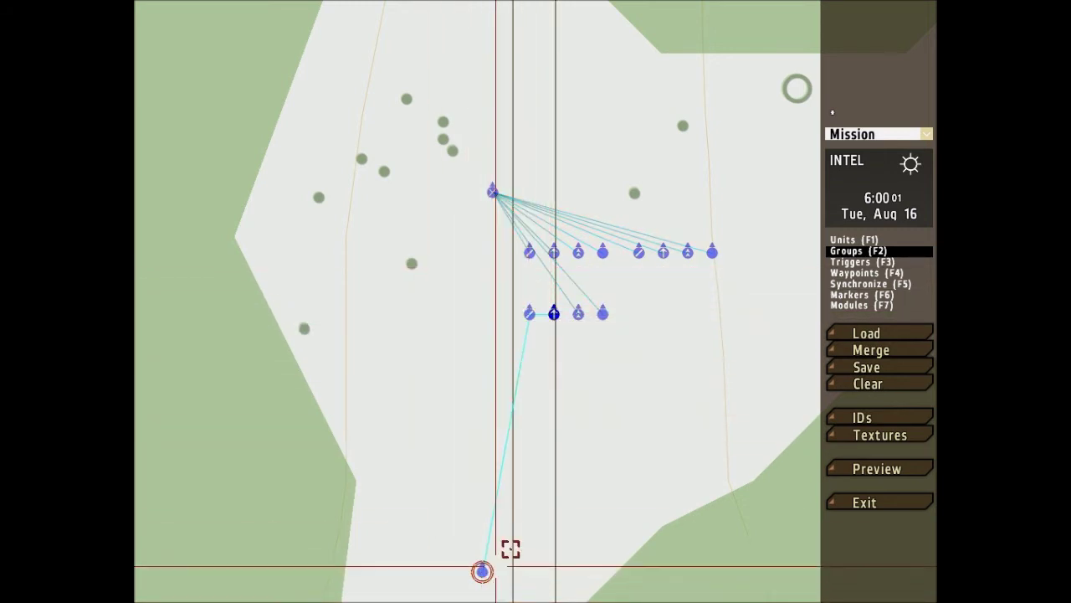
- Set the player rifleman's rank to Captain and add the southern row's other two riflemen to the player's group
double_click(482, 572)
left_click(715, 153)
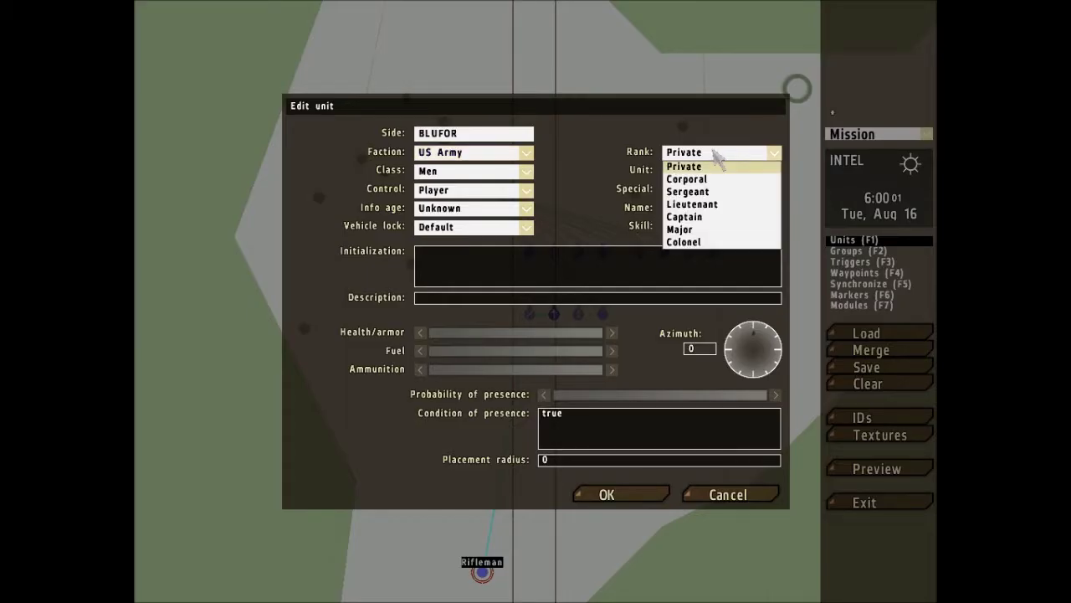
left_click(685, 216)
left_click(619, 496)
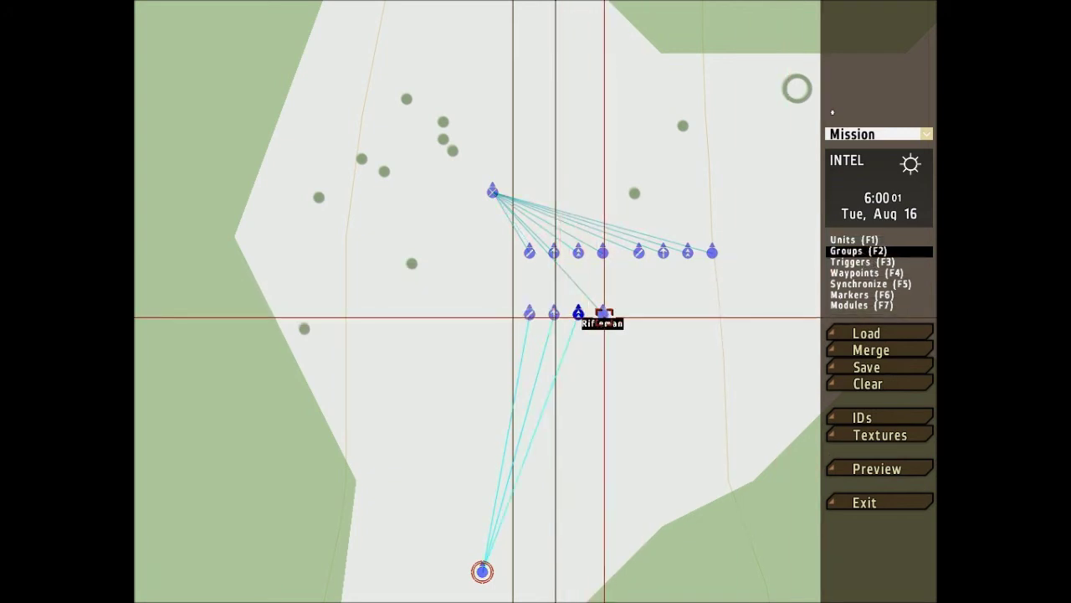
- Switch to editing units and move the four soldiers grouped with the player to just south of the player
scroll(617, 449, "down", 5)
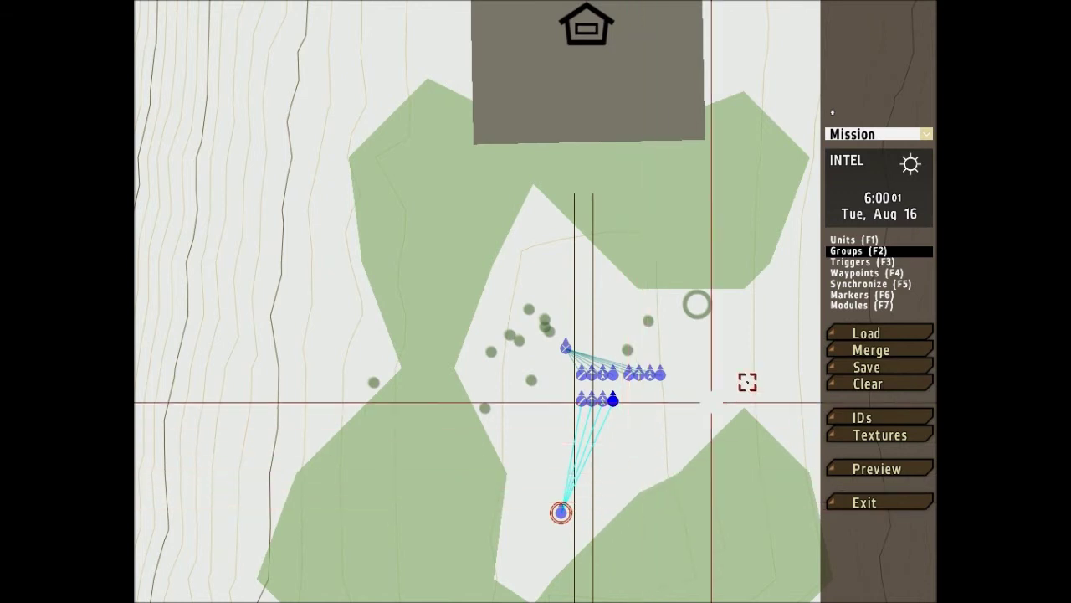
left_click(858, 241)
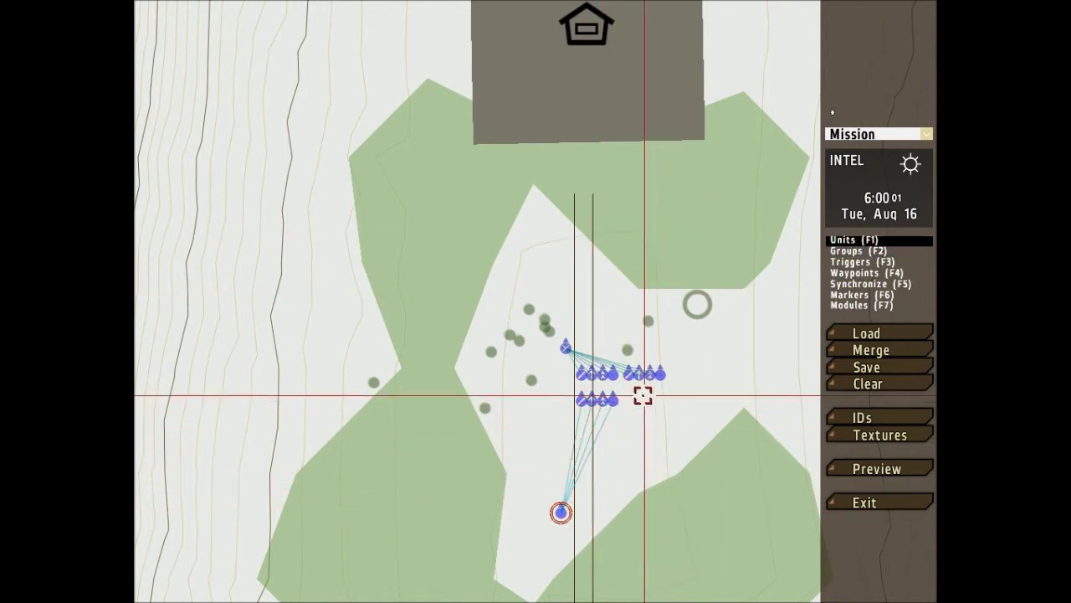
left_click_drag(597, 400, 589, 531)
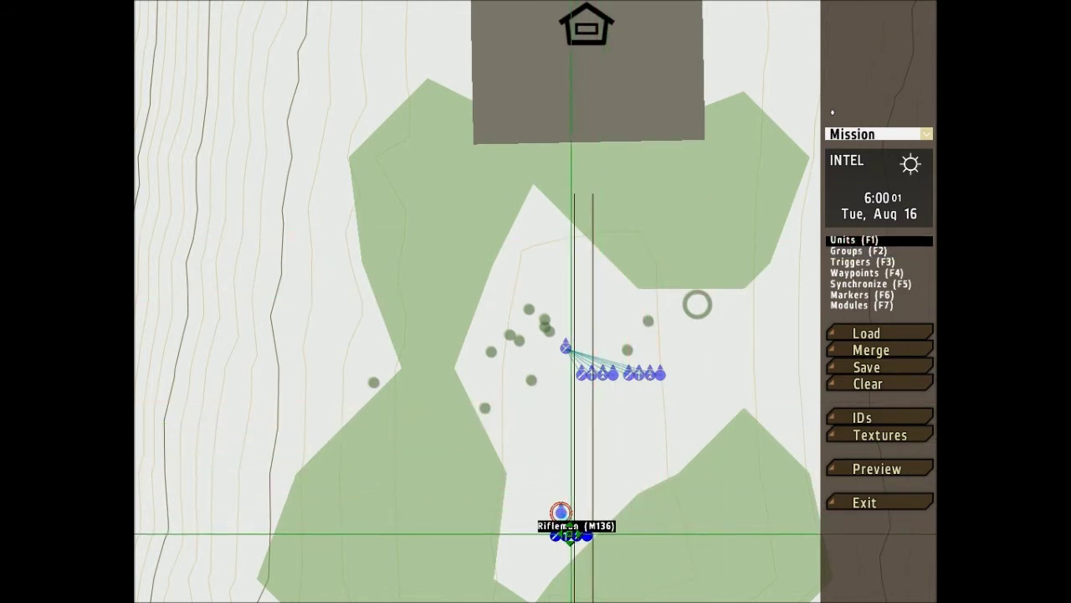
- Select the player together with the four grouped soldiers and move them all slightly farther southwest
scroll(602, 521, "up", 3)
scroll(602, 521, "up", 3)
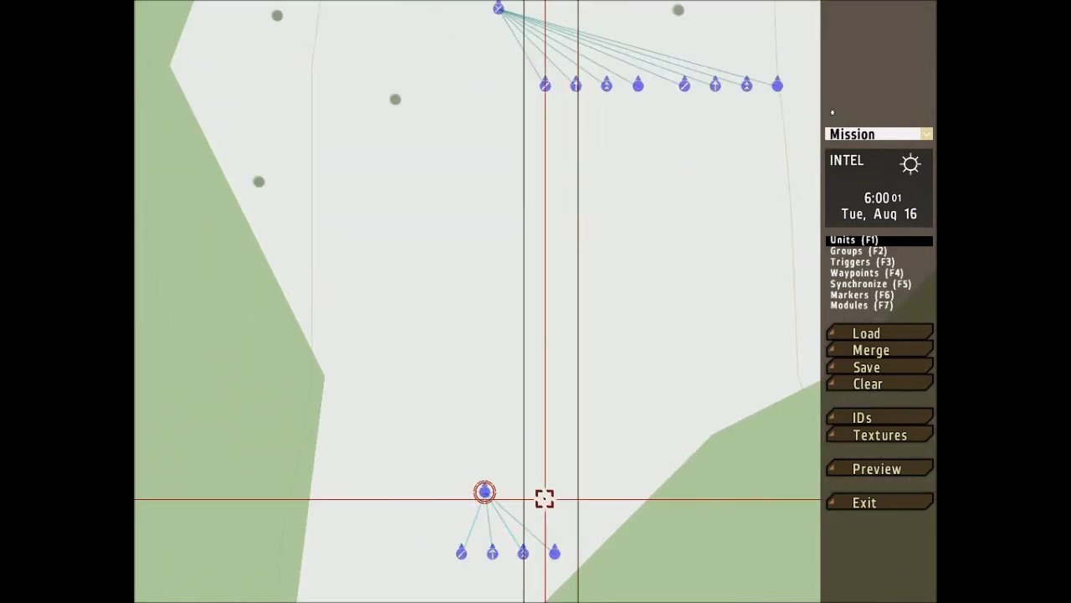
right_click_drag(545, 497, 613, 379)
left_click_drag(717, 159, 380, 542)
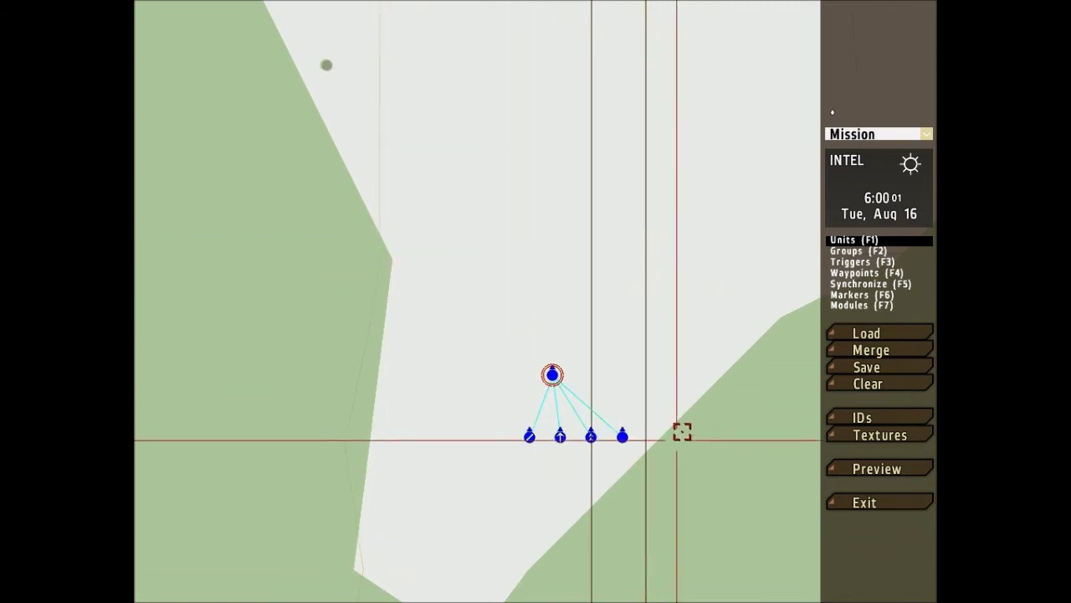
left_click_drag(559, 372, 520, 433)
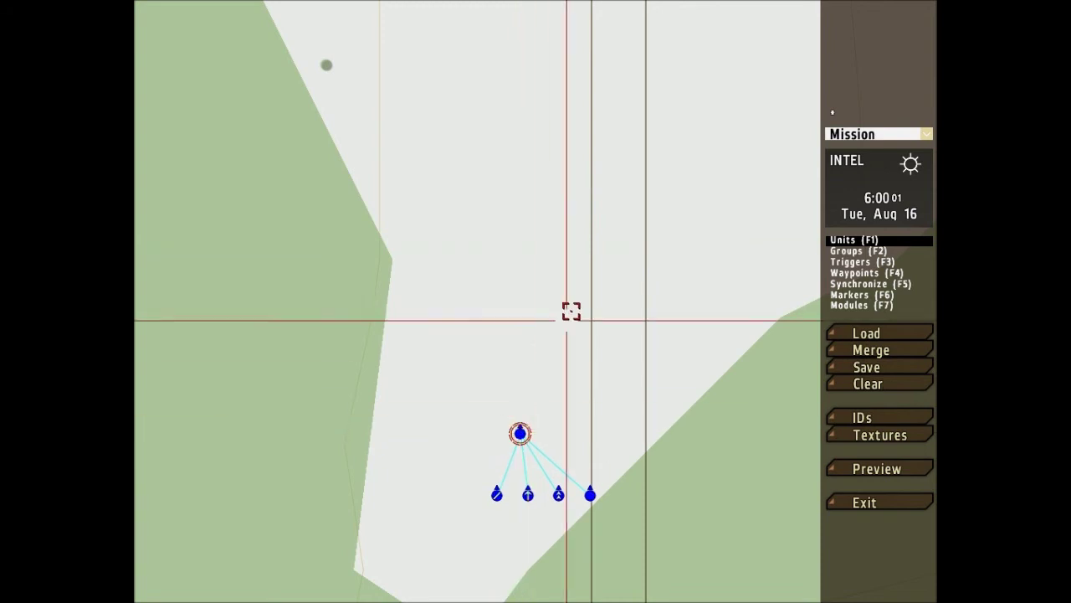
- Insert a non-playable BLUFOR US Army rifleman with rank Captain and In Formation placement just east of the player
scroll(597, 443, "down", 5)
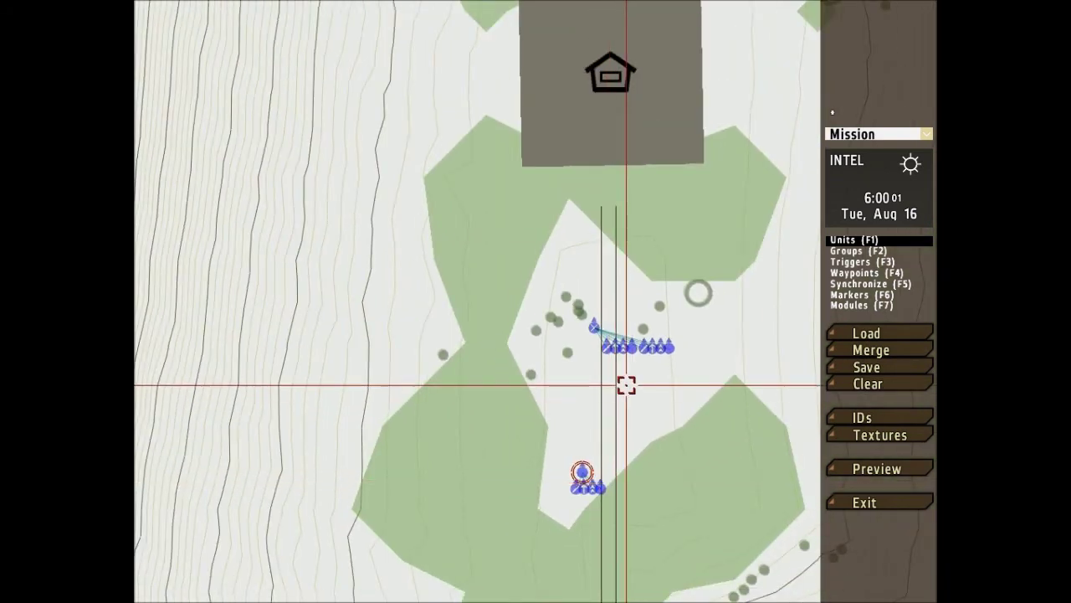
scroll(600, 497, "up", 5)
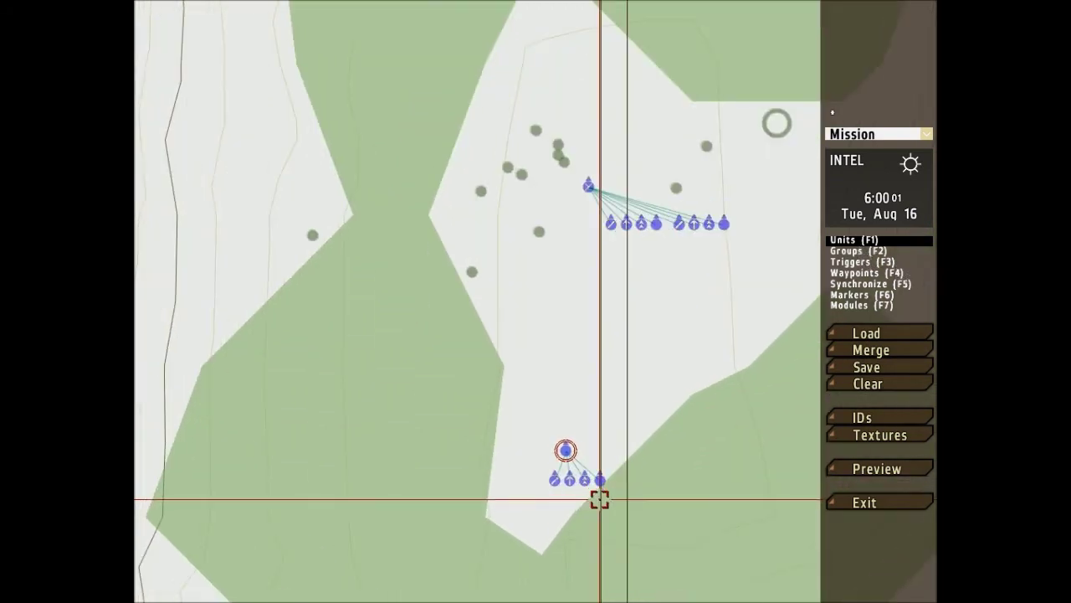
double_click(584, 444)
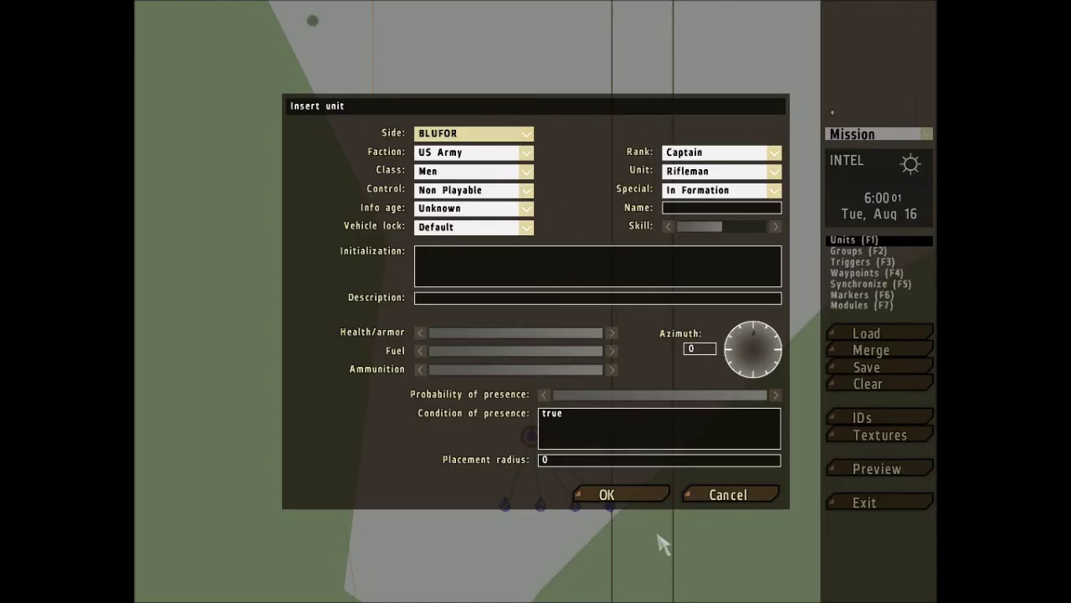
left_click(608, 494)
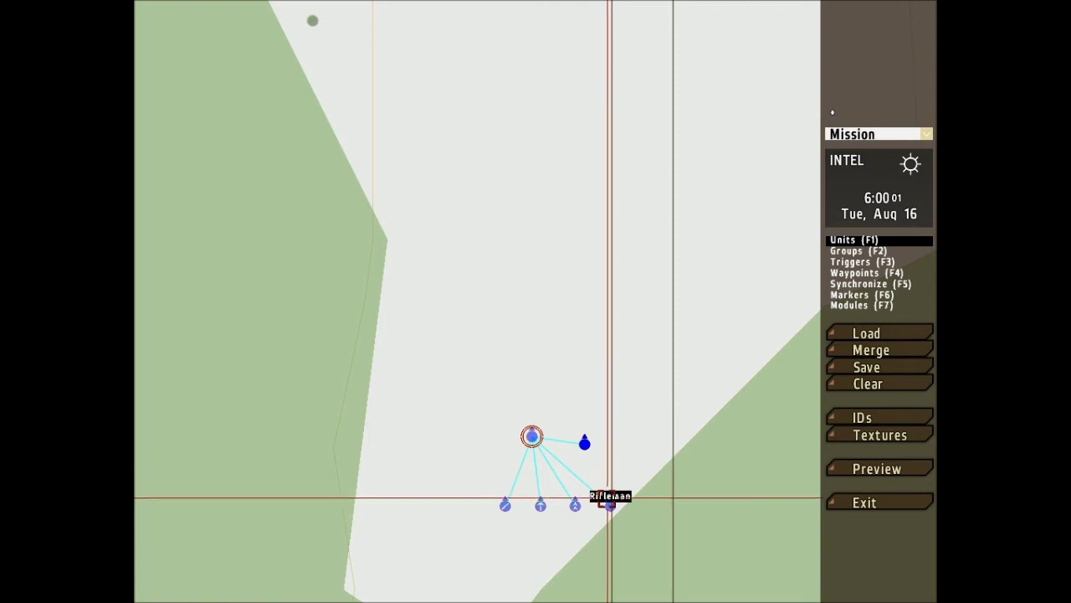
- Move the new rifleman to the west end of the row of soldiers behind the player
scroll(605, 497, "up", 3)
scroll(562, 391, "up", 2)
left_click_drag(572, 401, 650, 394)
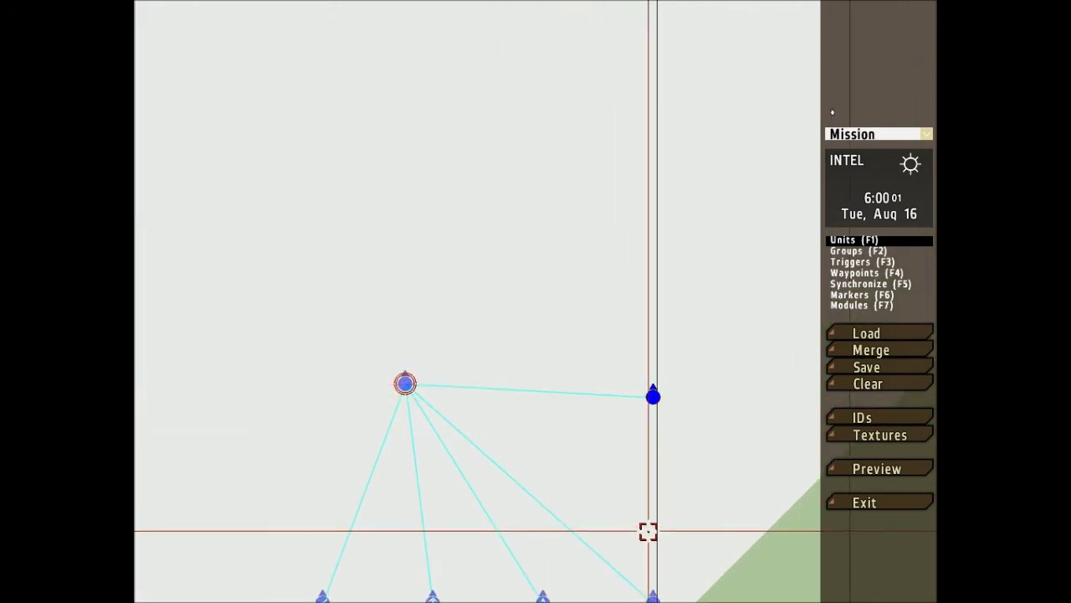
scroll(651, 541, "down", 6)
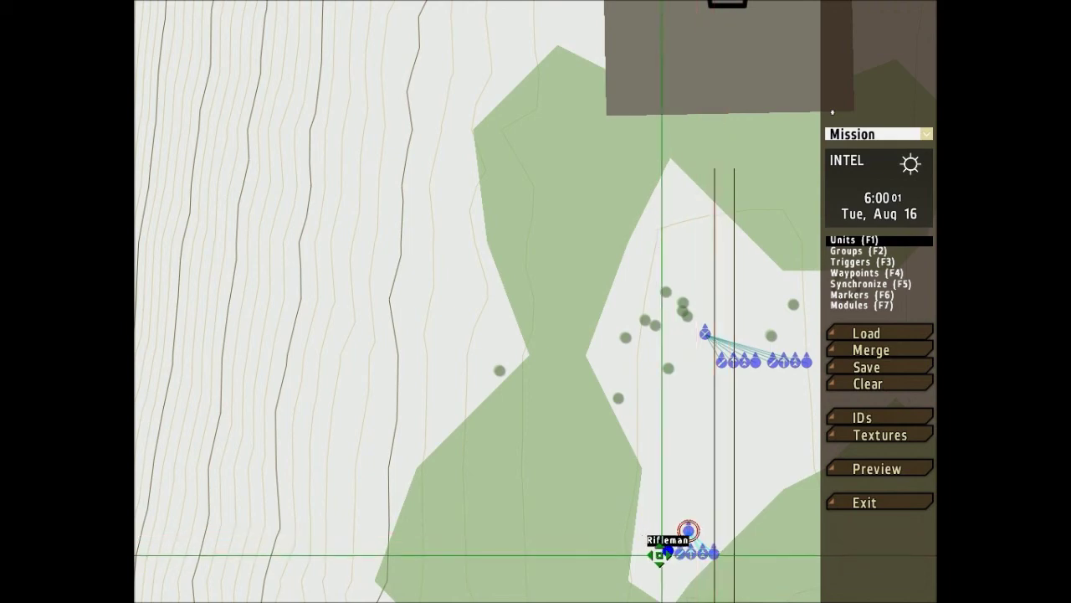
- Select the squad leader's whole group north of the player and move it southeast, across the road from the player
scroll(672, 584, "down", 3)
scroll(701, 444, "down", 5)
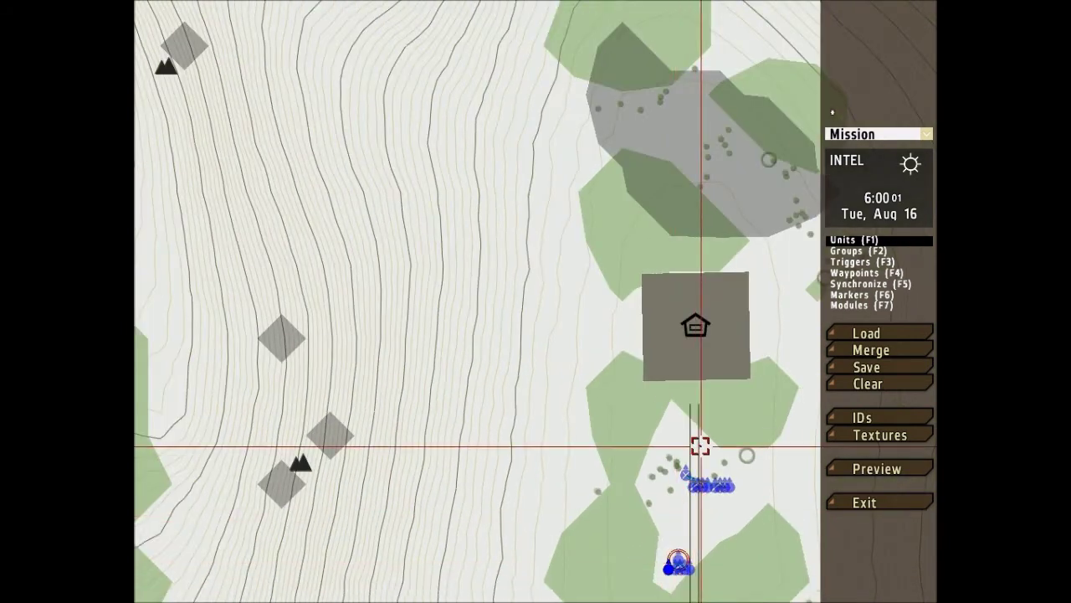
right_click_drag(683, 436, 661, 318)
scroll(536, 430, "up", 6)
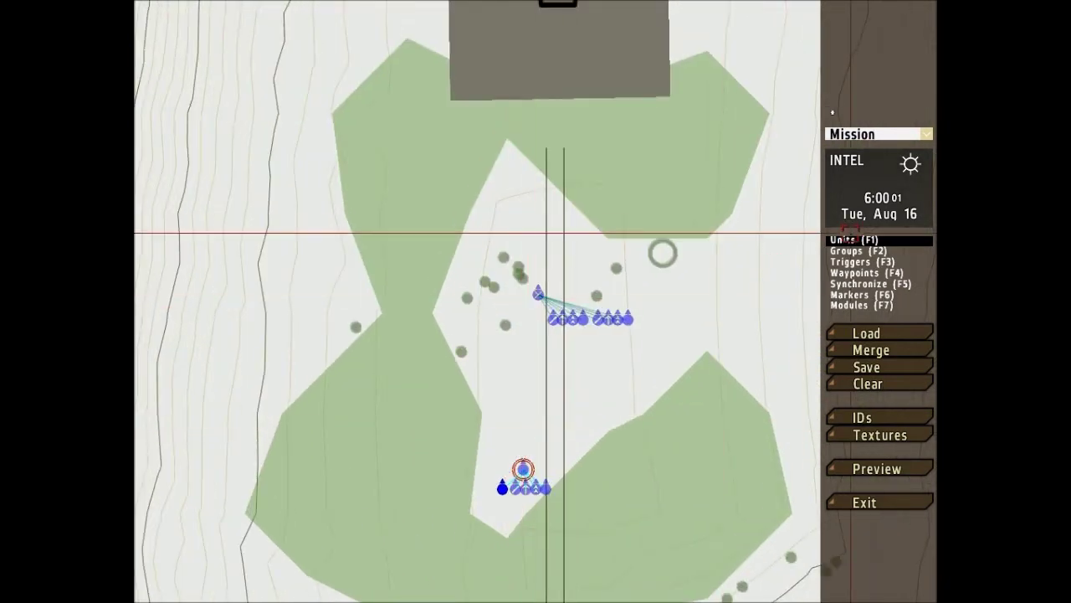
left_click_drag(677, 245, 504, 355)
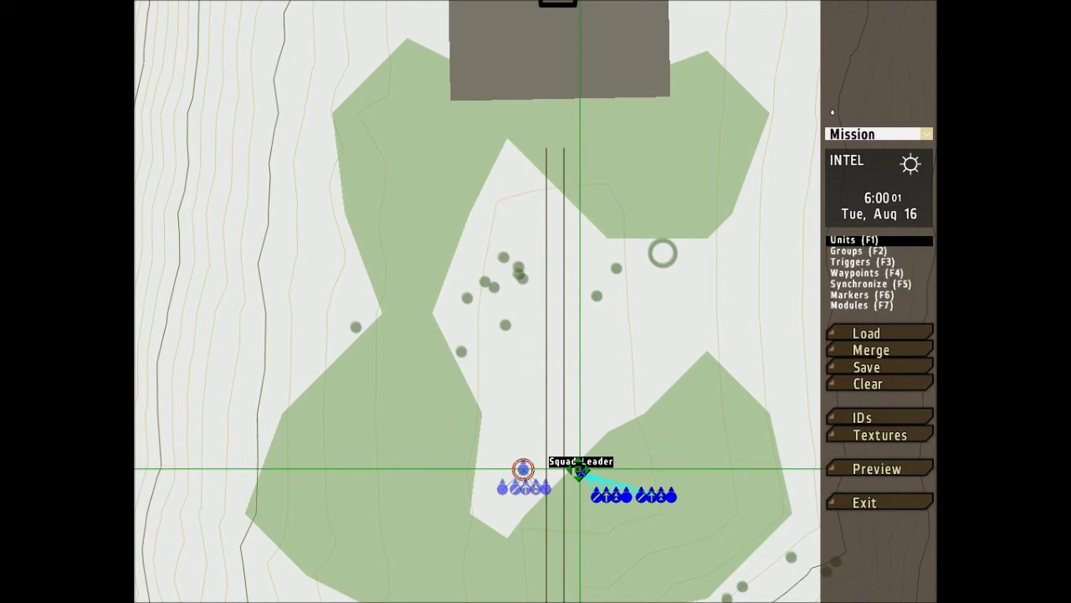
- Toggle the map textures and examine the terrain and roads south of Vallejo as far as Cayo
left_click(860, 441)
scroll(698, 521, "down", 1)
right_click_drag(700, 455, 701, 310)
scroll(703, 343, "down", 3)
scroll(705, 365, "down", 5)
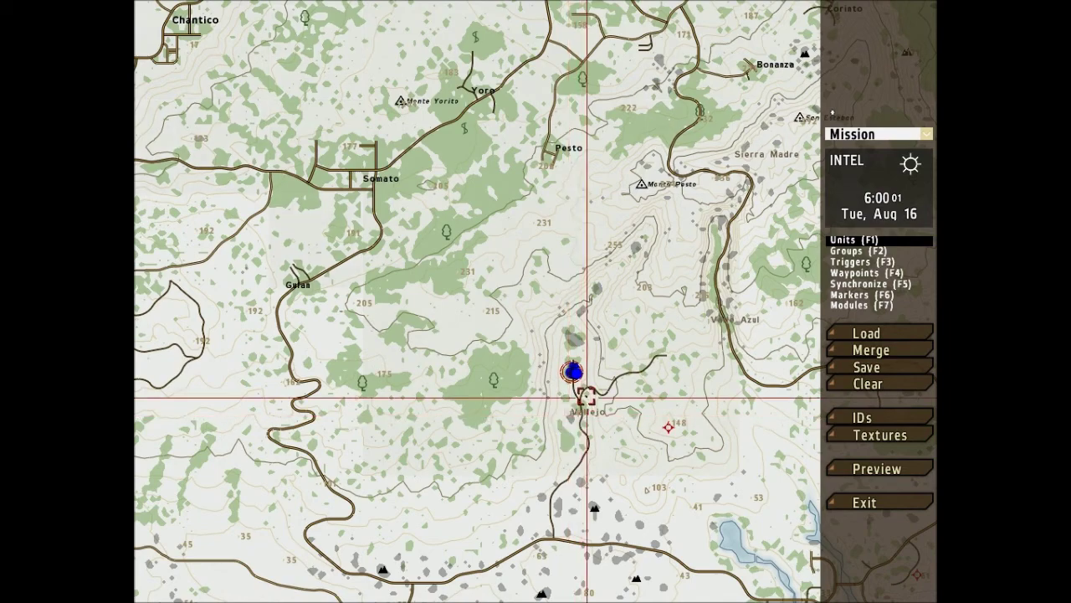
scroll(586, 395, "up", 2)
right_click_drag(585, 440, 439, 204)
right_click_drag(518, 392, 631, 189)
right_click_drag(182, 294, 270, 319)
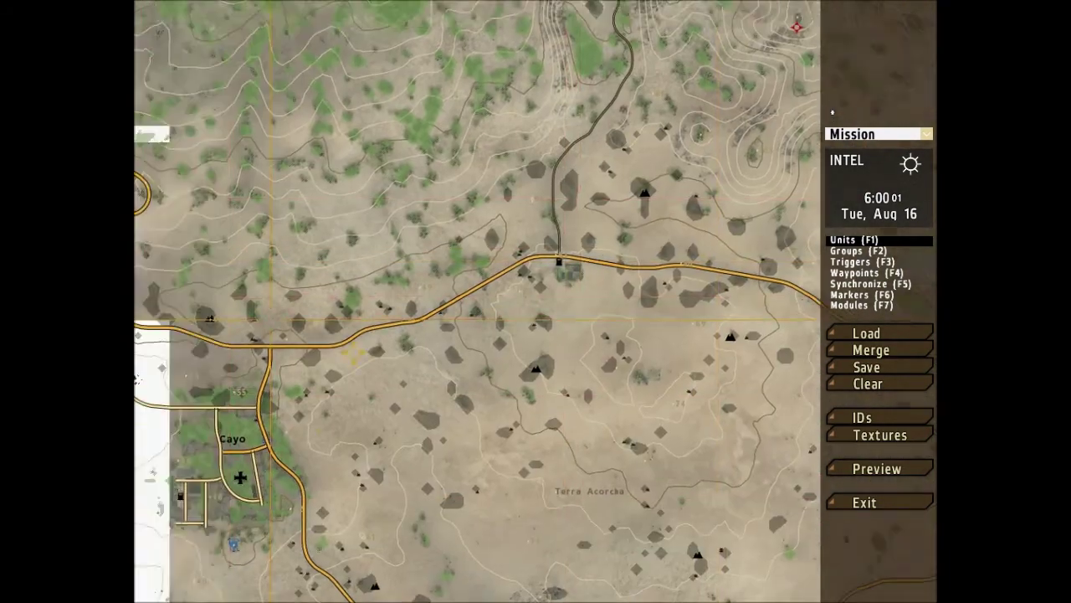
- Survey the terrain and roads north of Cayo, around Pesto and Yoro, and return to the squads north of Vallejo
right_click_drag(298, 127, 505, 411)
right_click_drag(544, 94, 324, 484)
right_click_drag(751, 169, 575, 221)
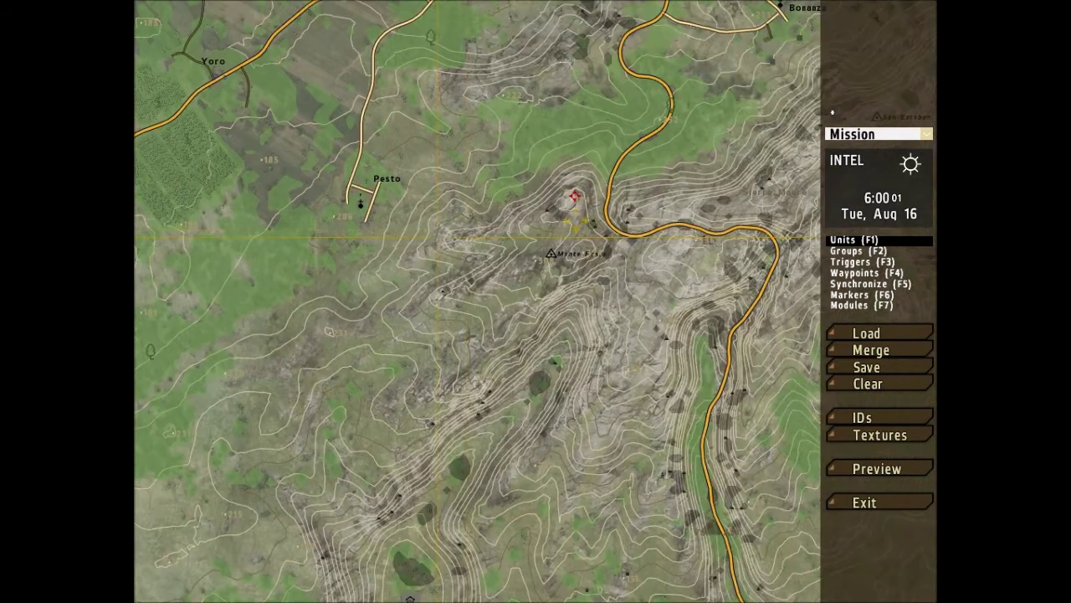
right_click_drag(696, 243, 461, 459)
right_click_drag(339, 408, 710, 2)
right_click_drag(571, 471, 600, 404)
scroll(650, 379, "up", 3)
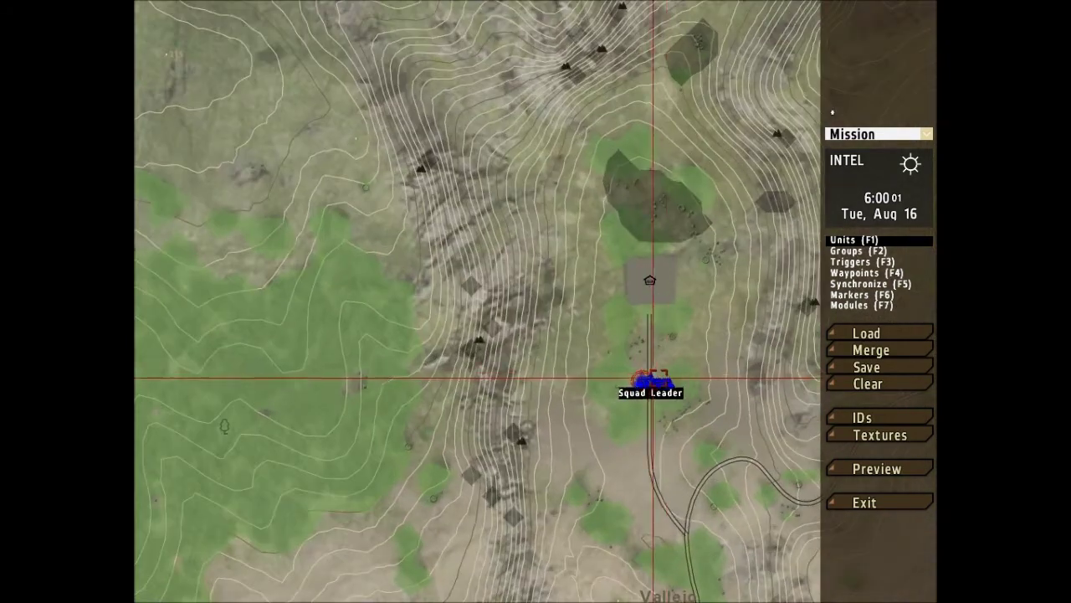
scroll(661, 372, "up", 4)
scroll(722, 316, "down", 3)
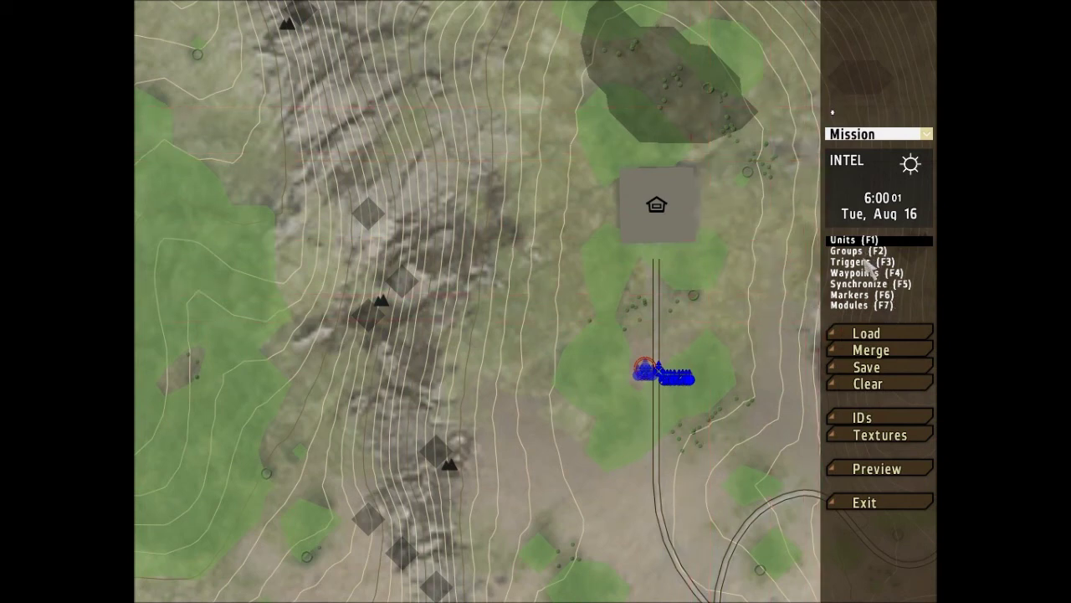
- Start a new unit beside the road just south of the building, with side OPFOR and faction Takistani Army
scroll(653, 268, "up", 4)
double_click(655, 265)
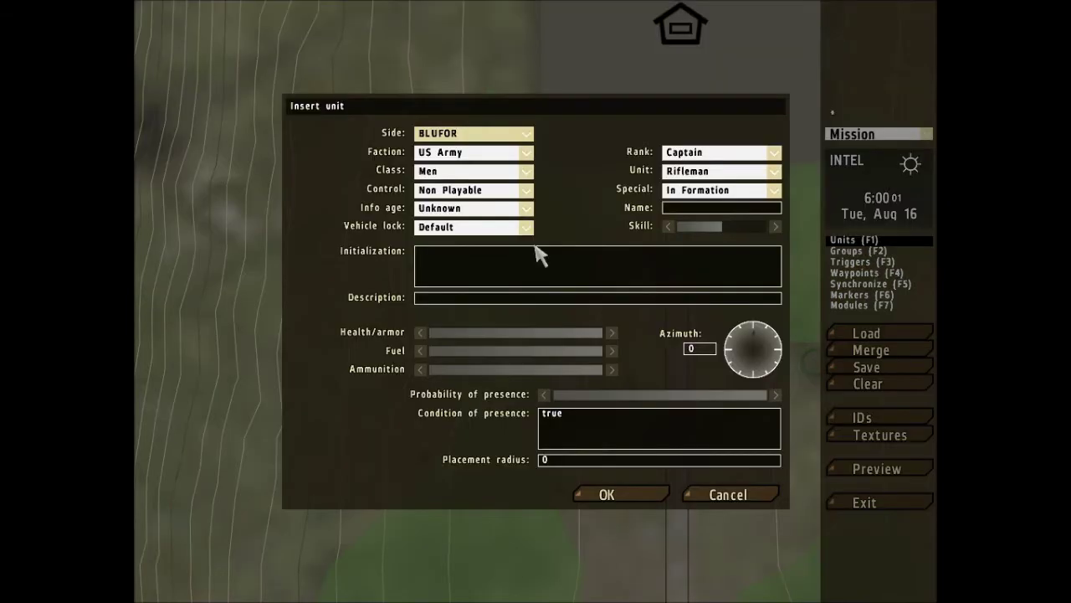
left_click(473, 136)
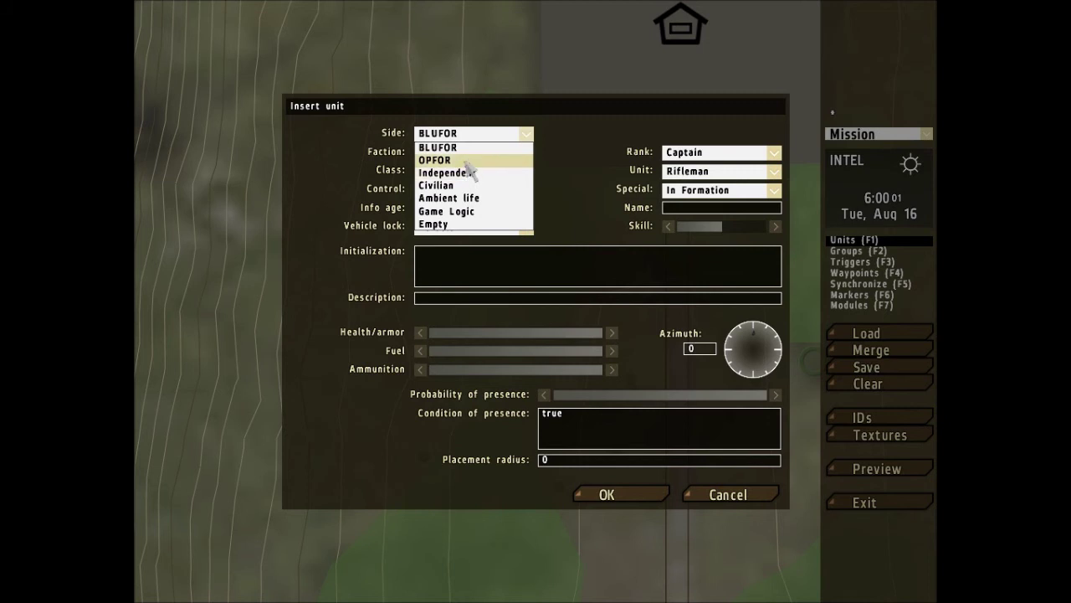
left_click(474, 161)
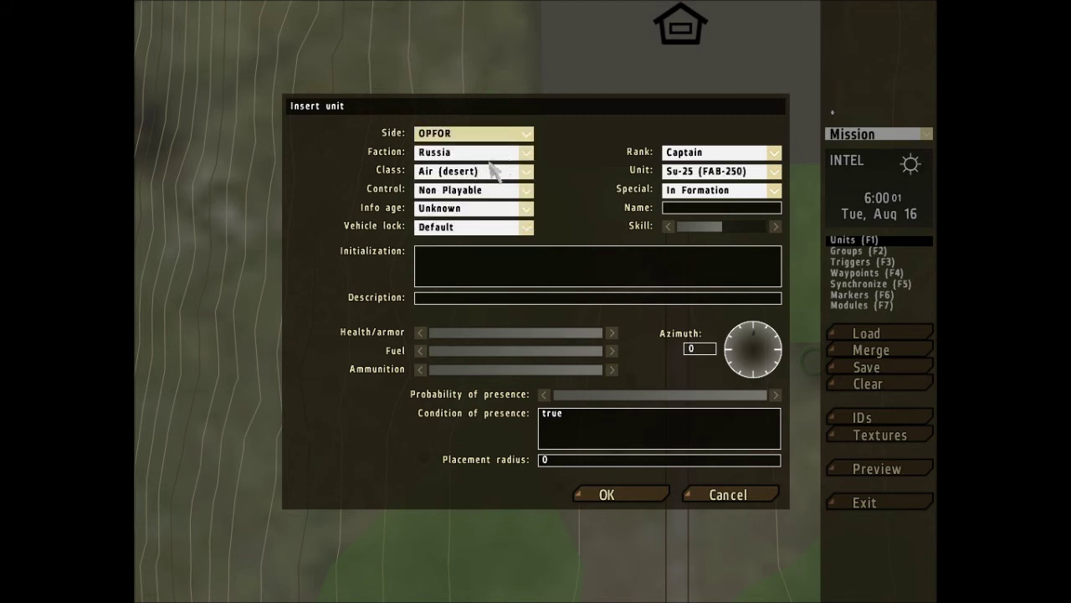
left_click(467, 155)
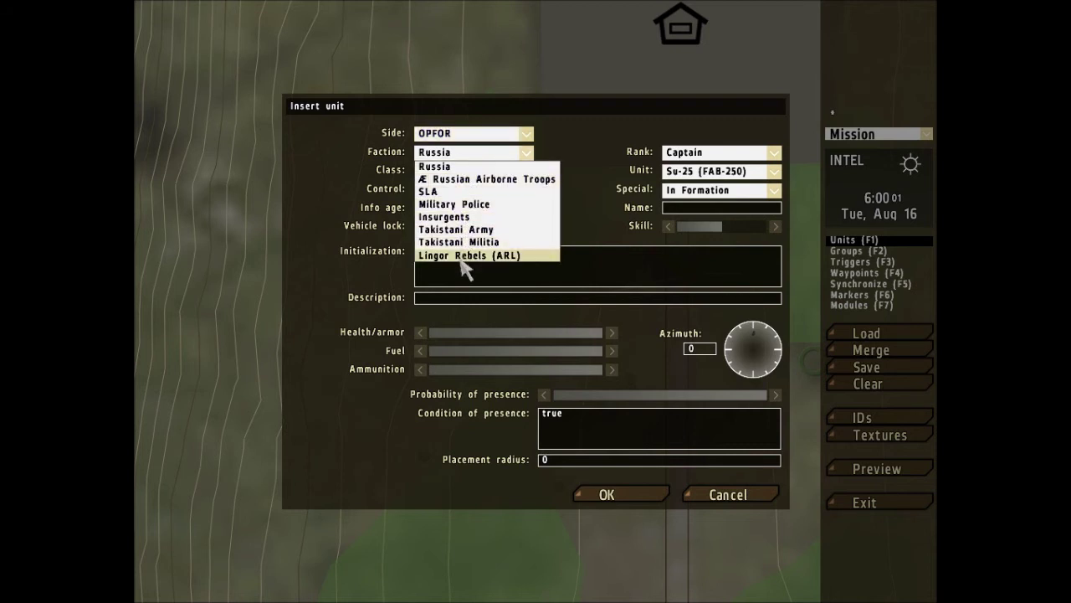
left_click(480, 230)
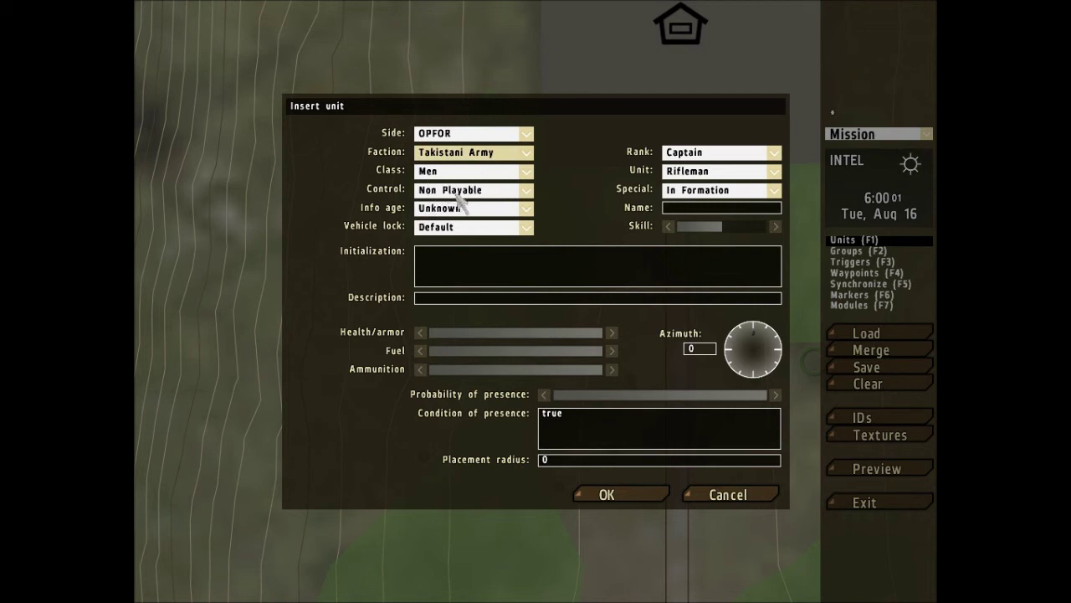
- Insert the unit as a Rifleman (RPO-M) with rank Captain, then shift it slightly south, facing the BLUFOR squads
left_click(704, 171)
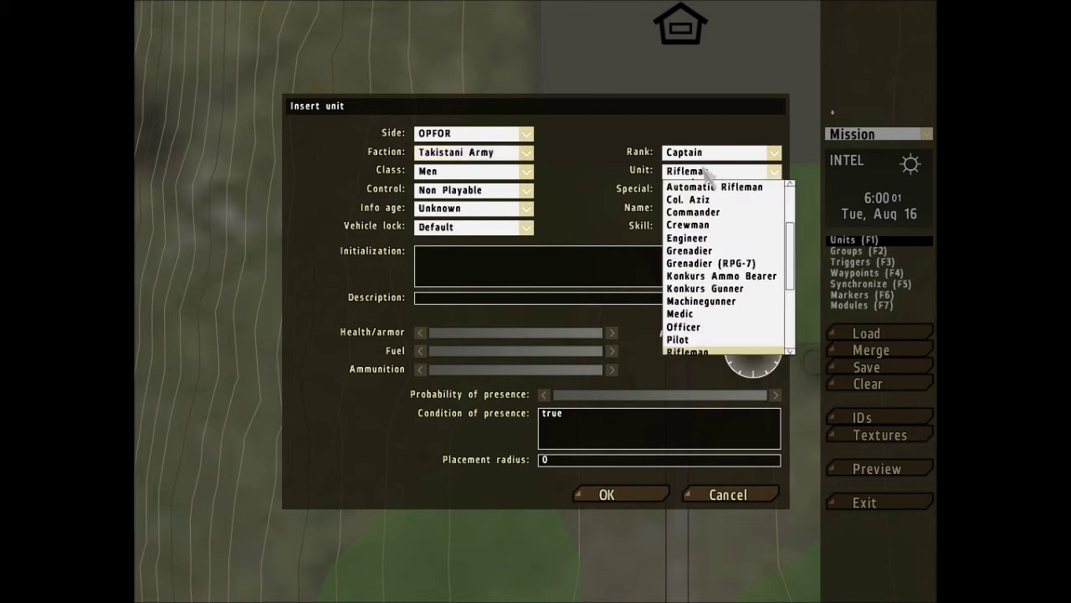
scroll(744, 237, "down", 3)
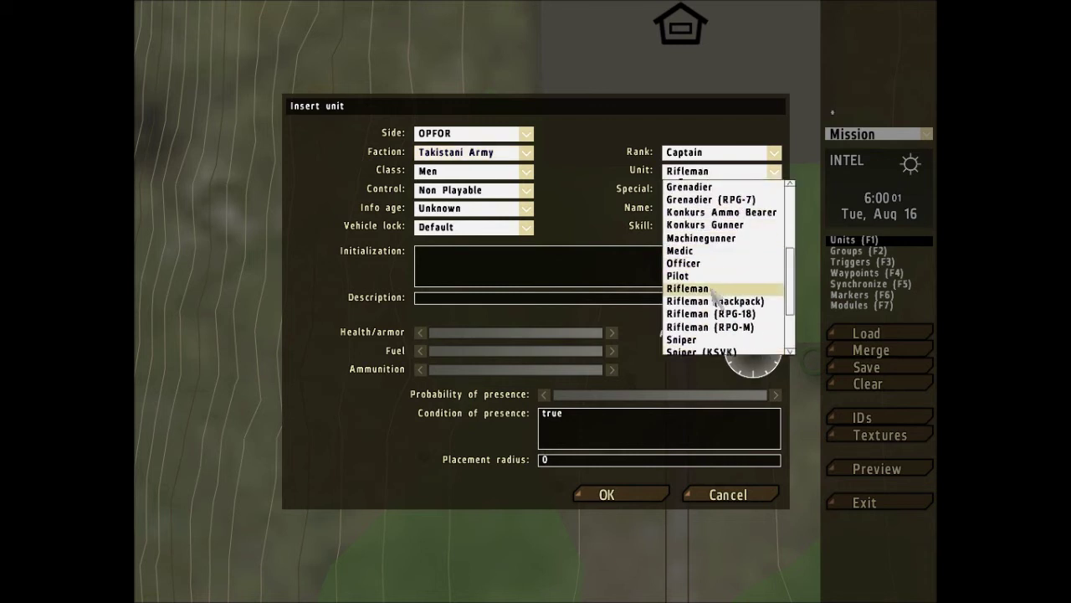
scroll(715, 302, "down", 1)
scroll(717, 308, "down", 1)
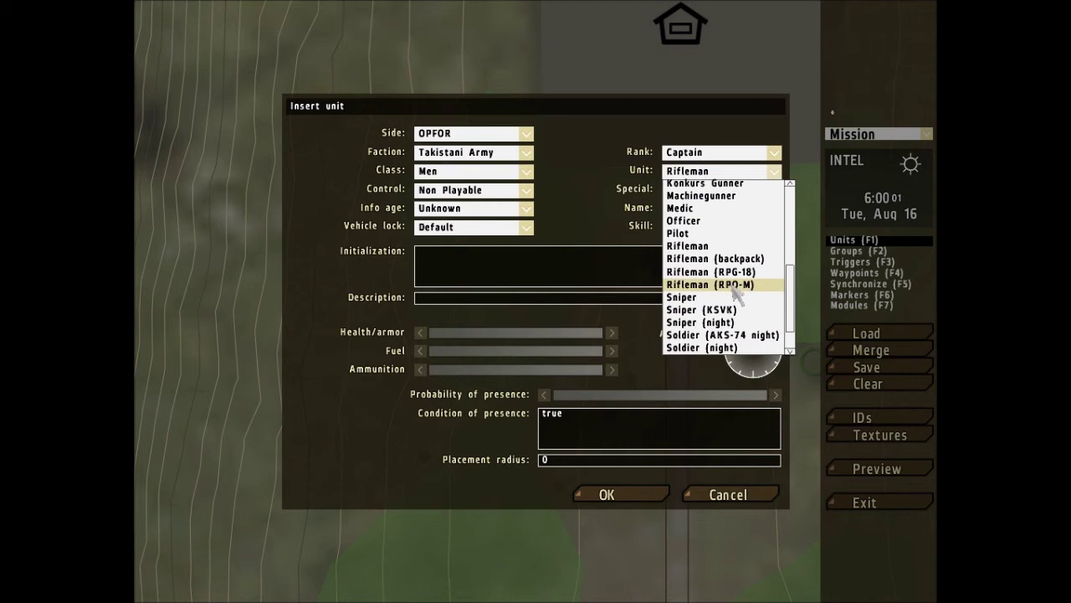
left_click(736, 285)
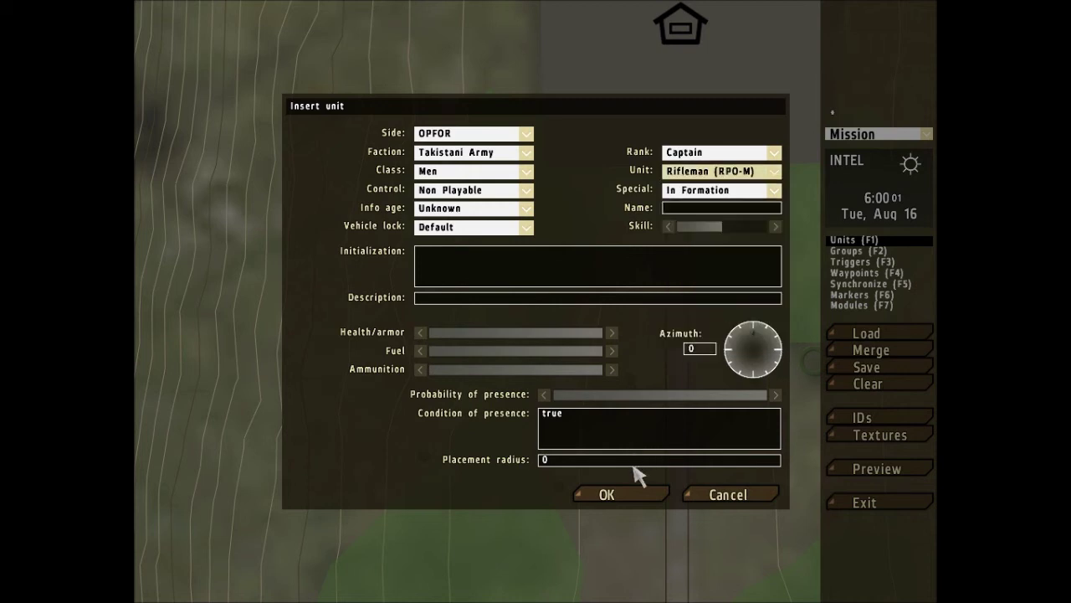
left_click(625, 486)
scroll(648, 388, "down", 2)
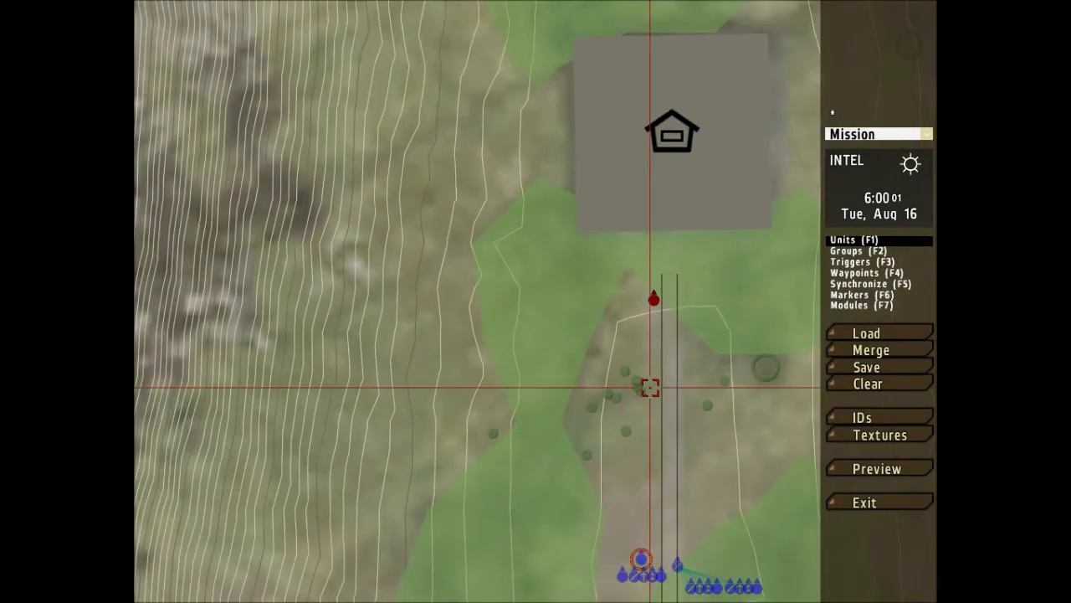
left_click_drag(662, 298, 661, 335)
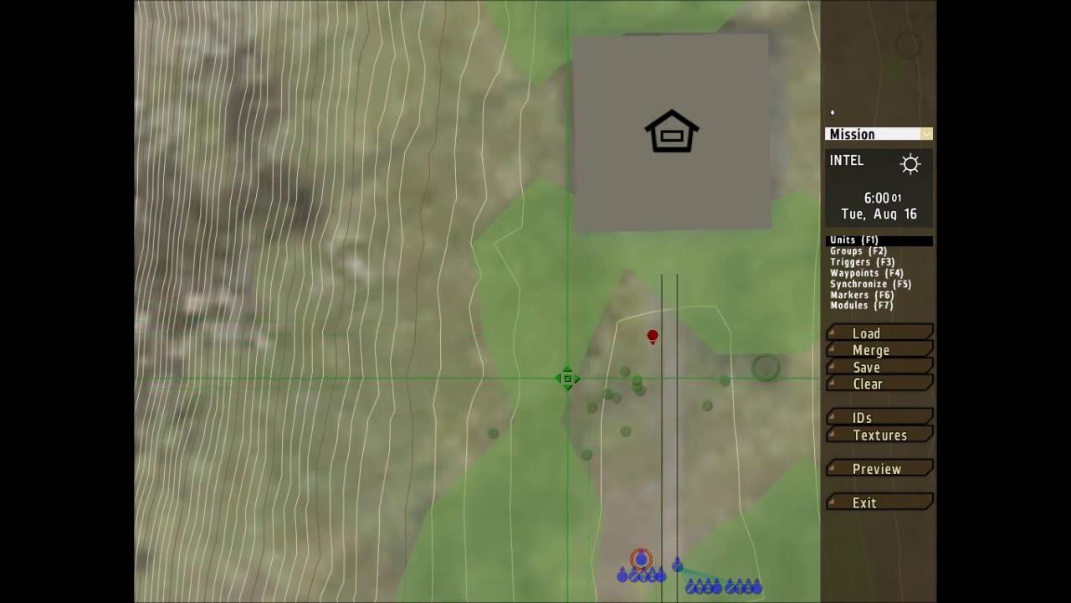
- Insert a Takistani Army Grenadier with rank Sergeant just northwest of the enemy rifleman and turn it to face south
double_click(638, 325)
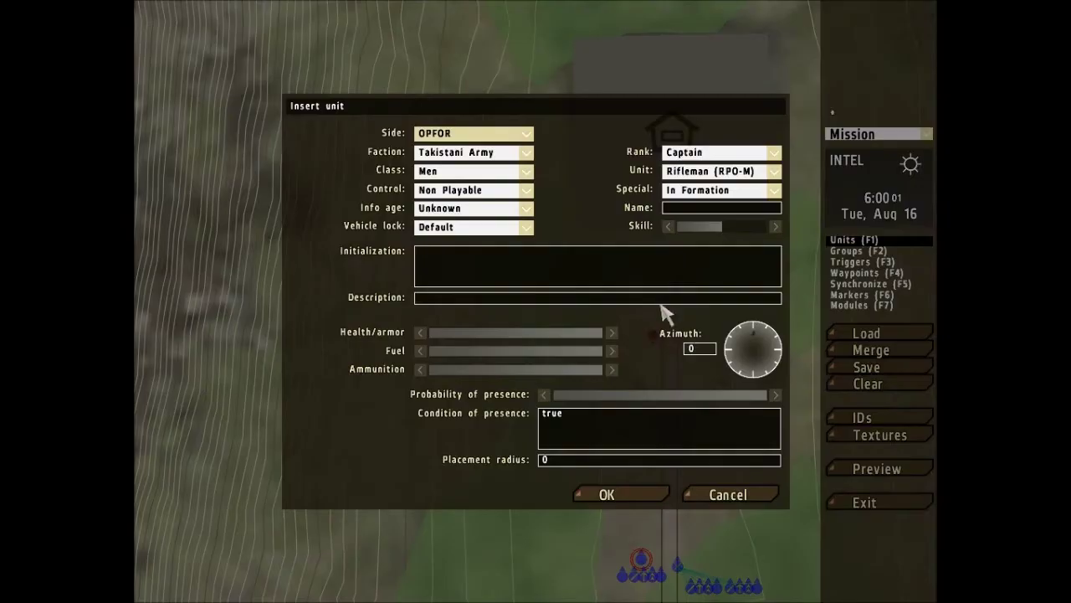
left_click(726, 172)
left_click(721, 152)
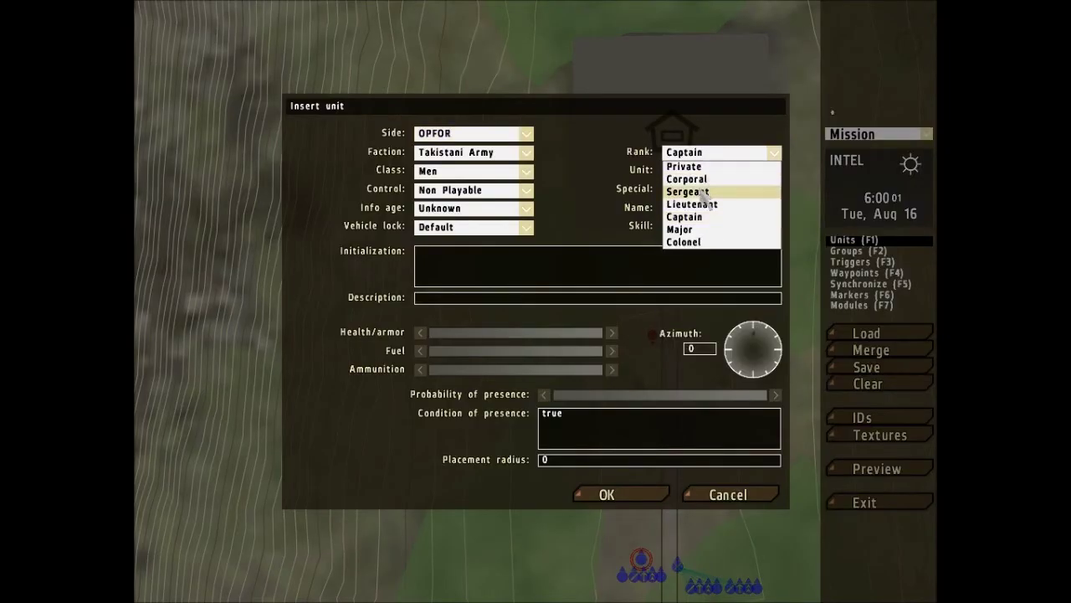
left_click(710, 190)
left_click(724, 171)
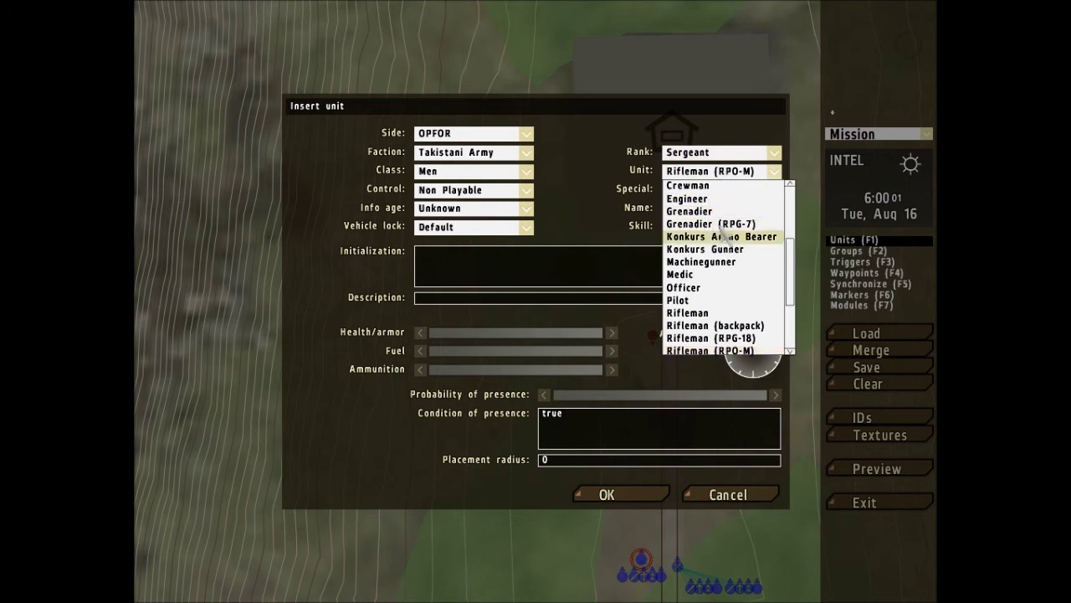
left_click(703, 211)
left_click(607, 494)
scroll(681, 339, "up", 5)
left_click_drag(548, 320, 549, 368)
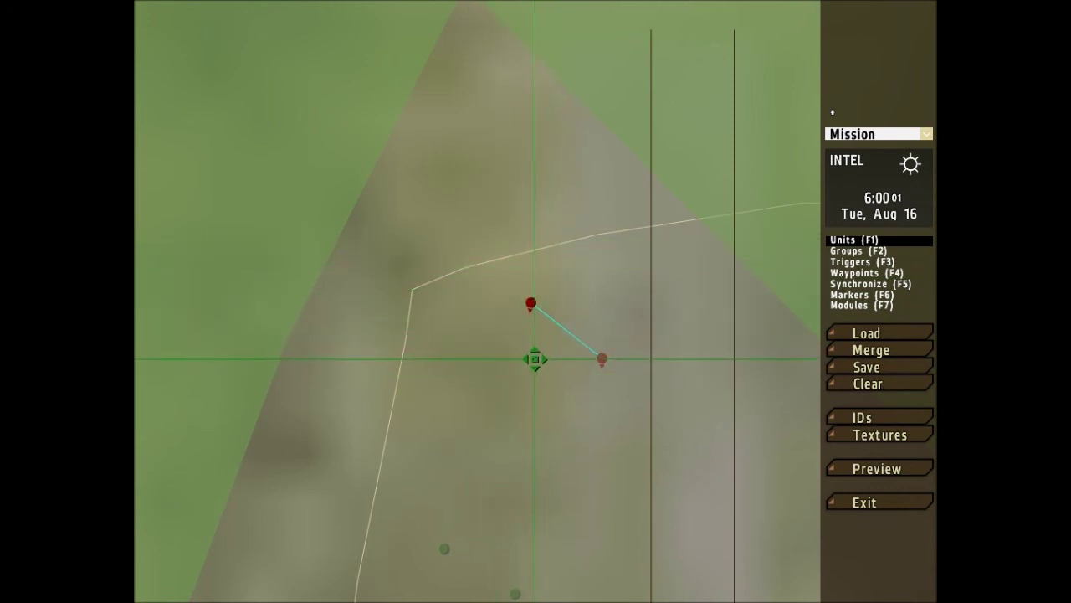
- Insert a second Takistani Army Grenadier with rank Sergeant and azimuth 180 just east of the first grenadier
double_click(588, 302)
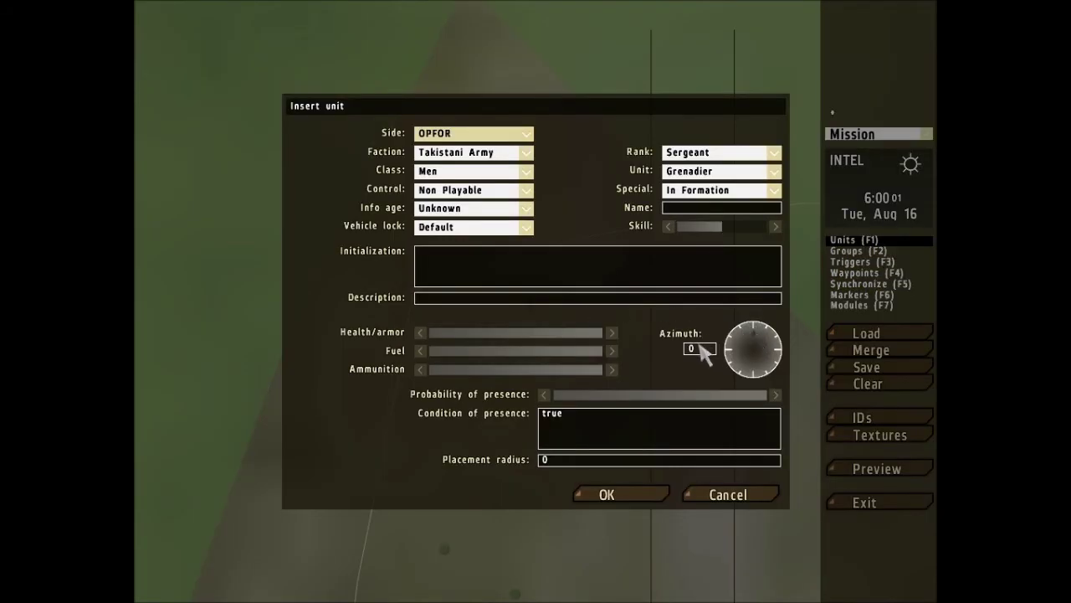
type("180")
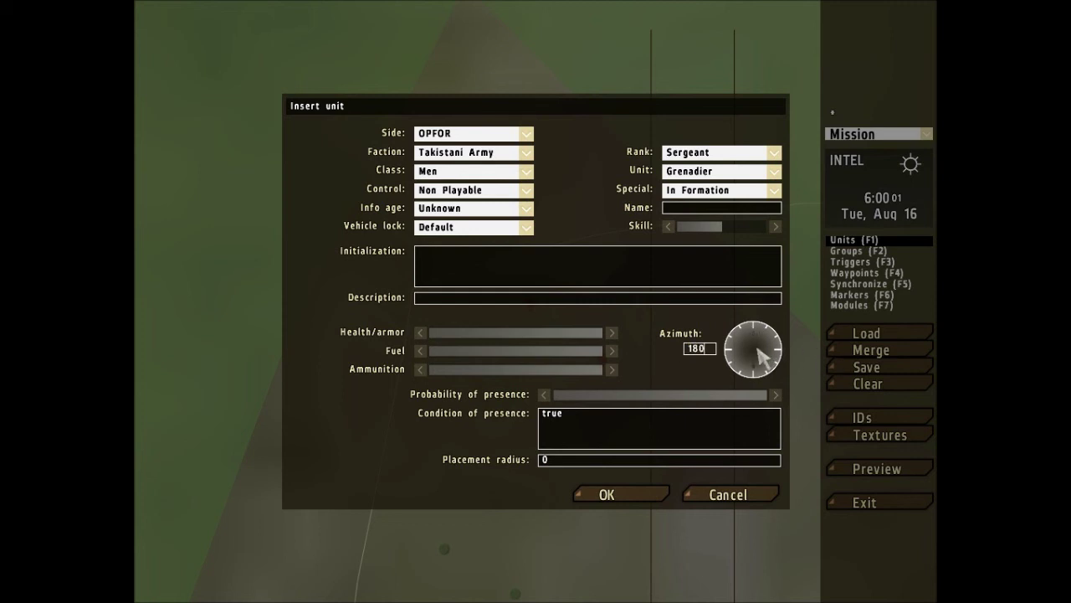
mouse_move(756, 355)
left_mouse_down()
mouse_move(753, 381)
mouse_move(778, 371)
mouse_move(684, 348)
mouse_move(644, 365)
left_mouse_up()
type("180")
left_click(607, 493)
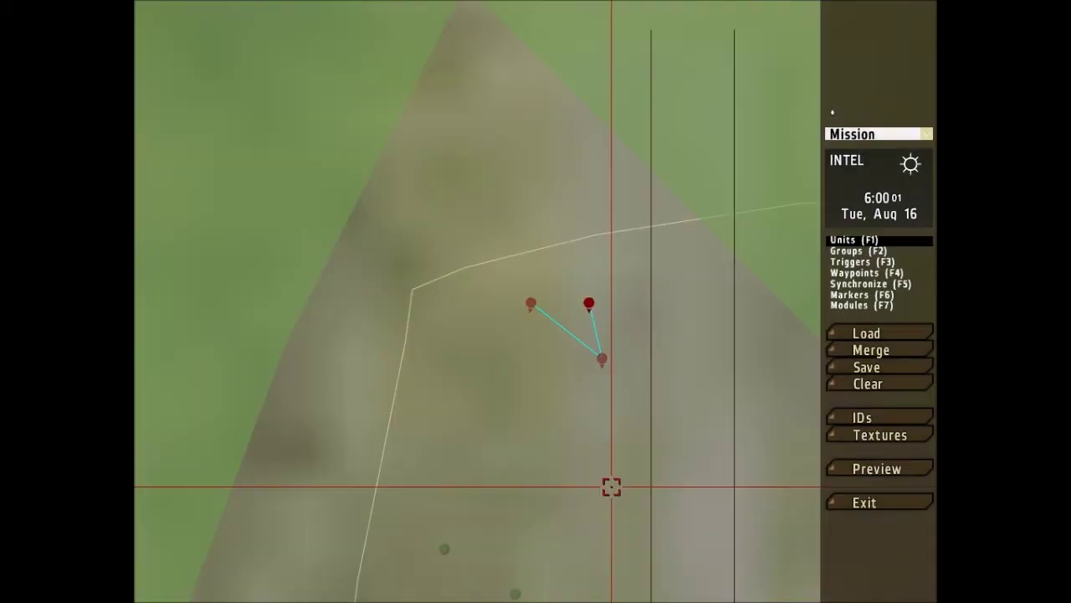
- Preview the mission and fire at the enemy soldiers in front of the building through the rifle sight
scroll(616, 488, "down", 4)
right_click_drag(616, 488, 638, 230)
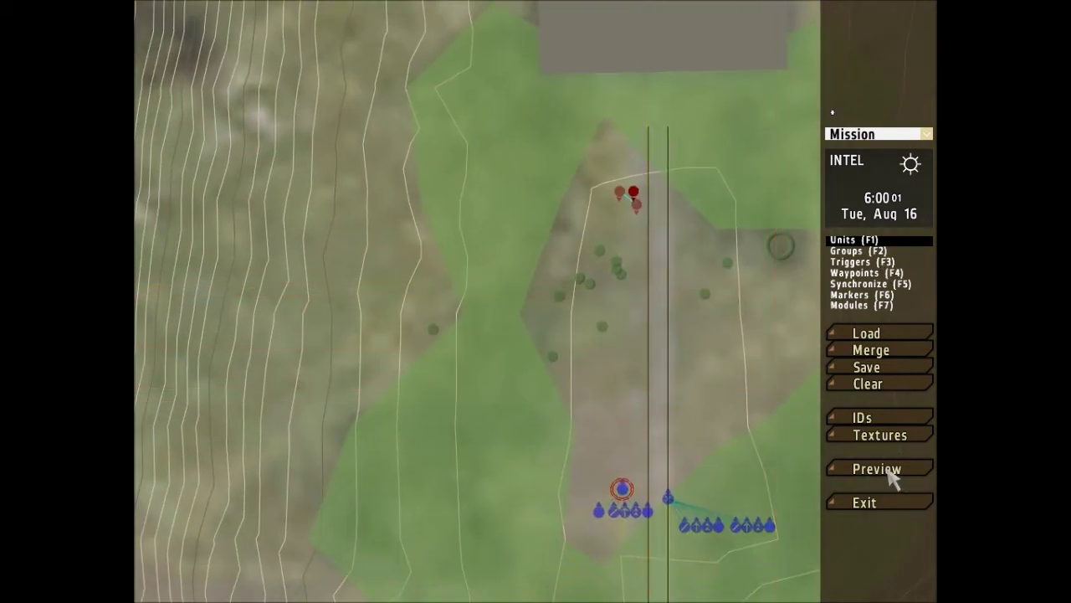
left_click(890, 469)
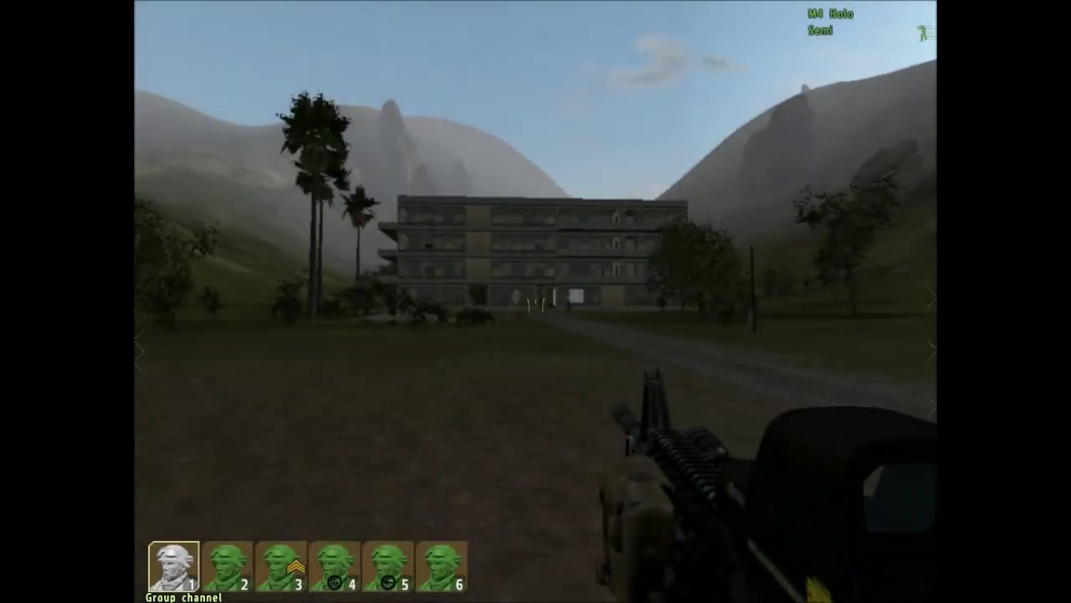
right_click(536, 302)
key("z")
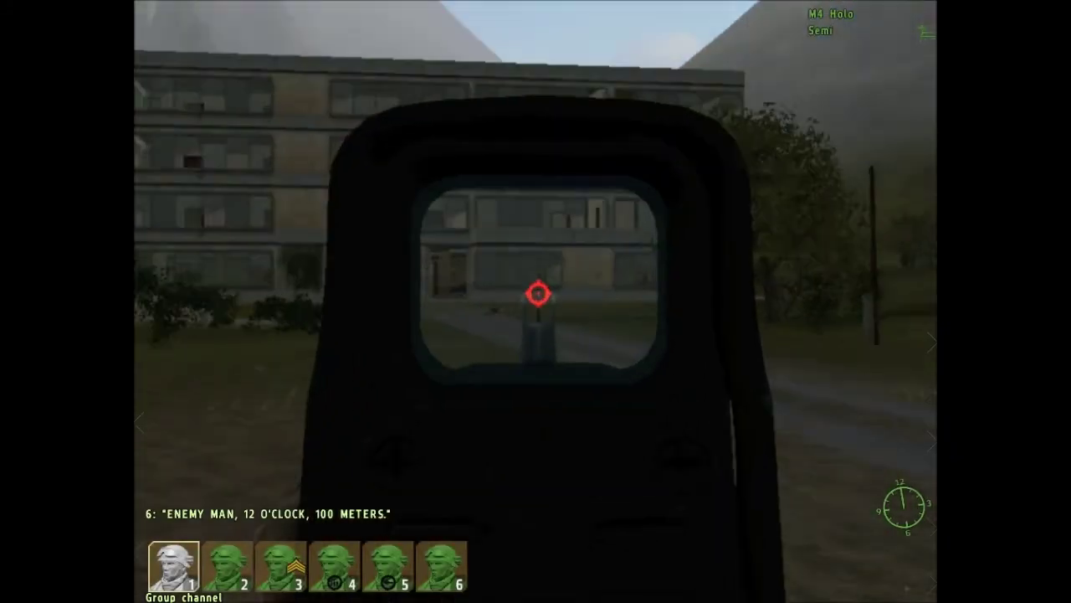
left_click(535, 301)
left_click(536, 301)
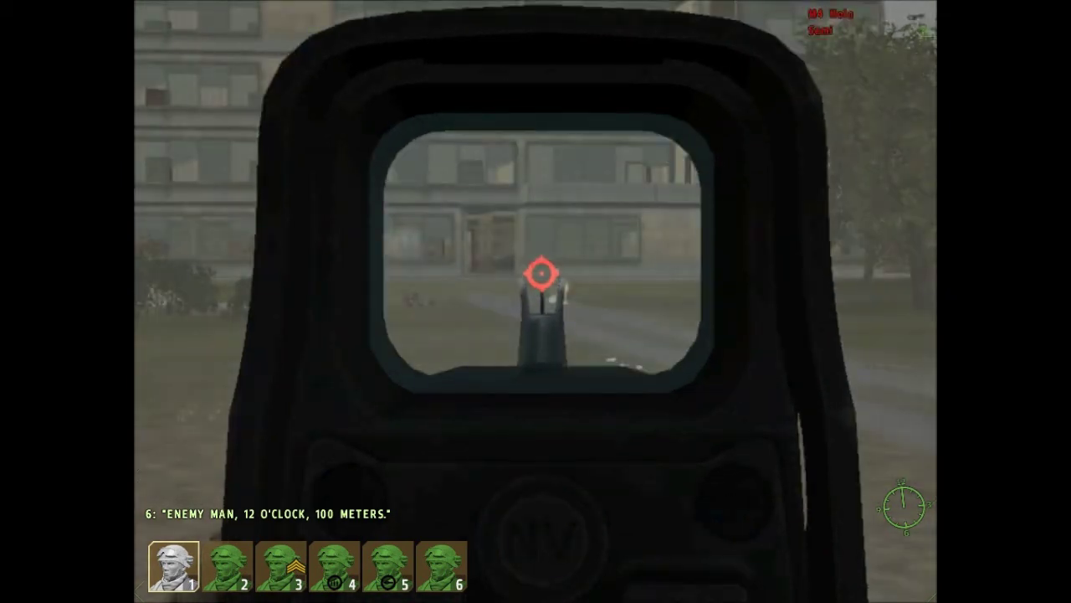
left_click(536, 301)
left_click(536, 301)
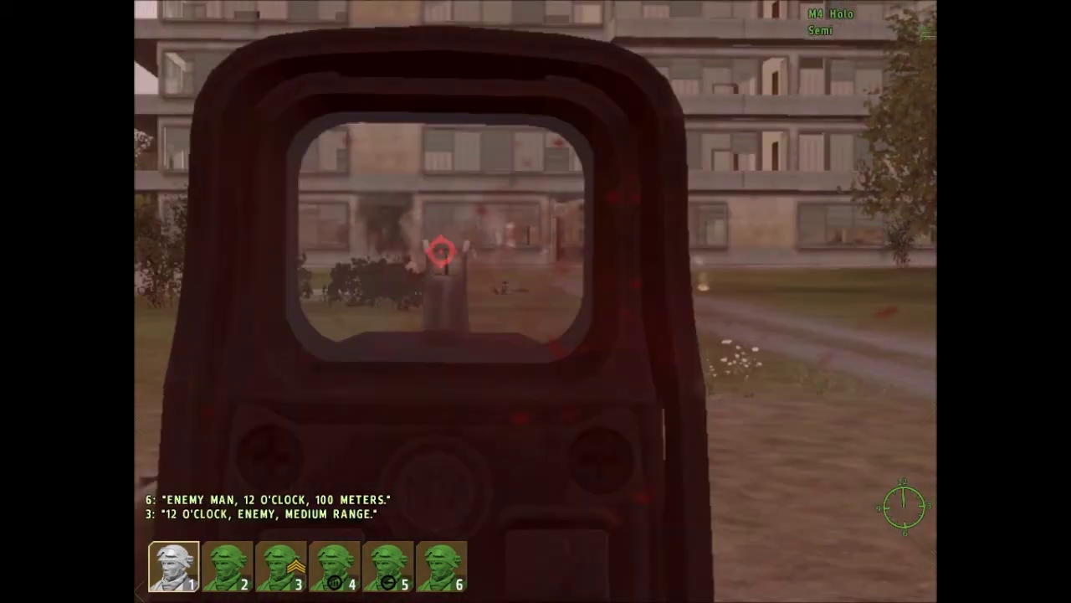
- Lower the sight and walk toward the building to inspect the fallen enemy soldiers
right_click(535, 301)
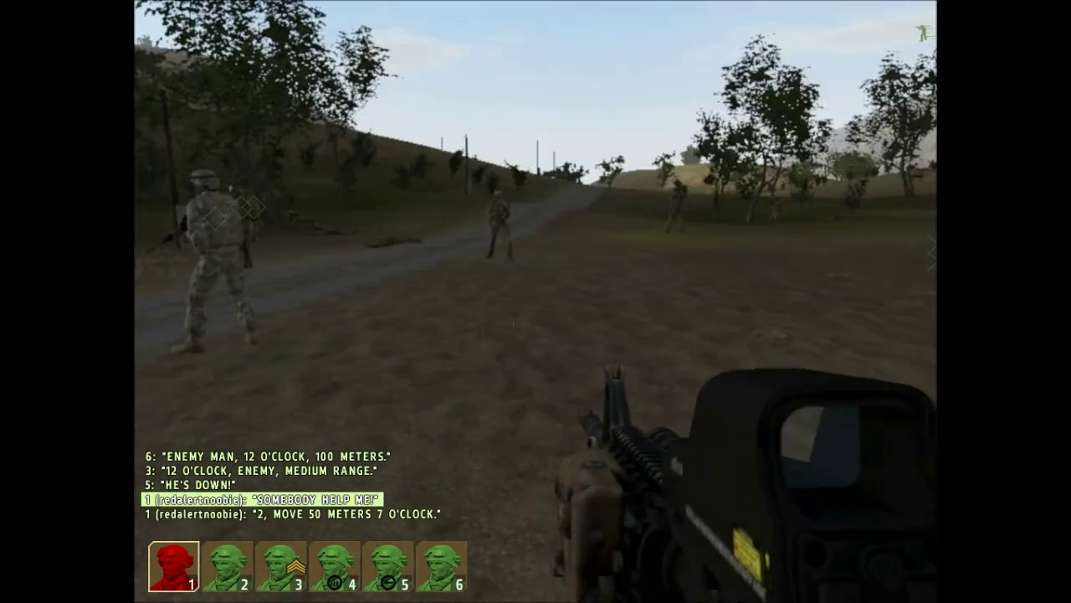
key("s")
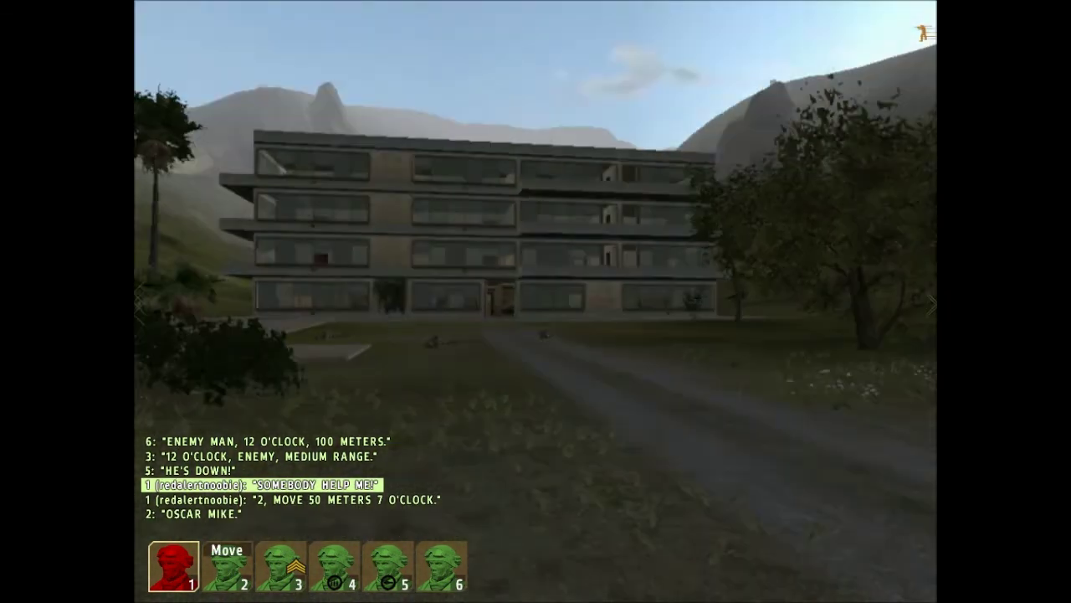
key("w")
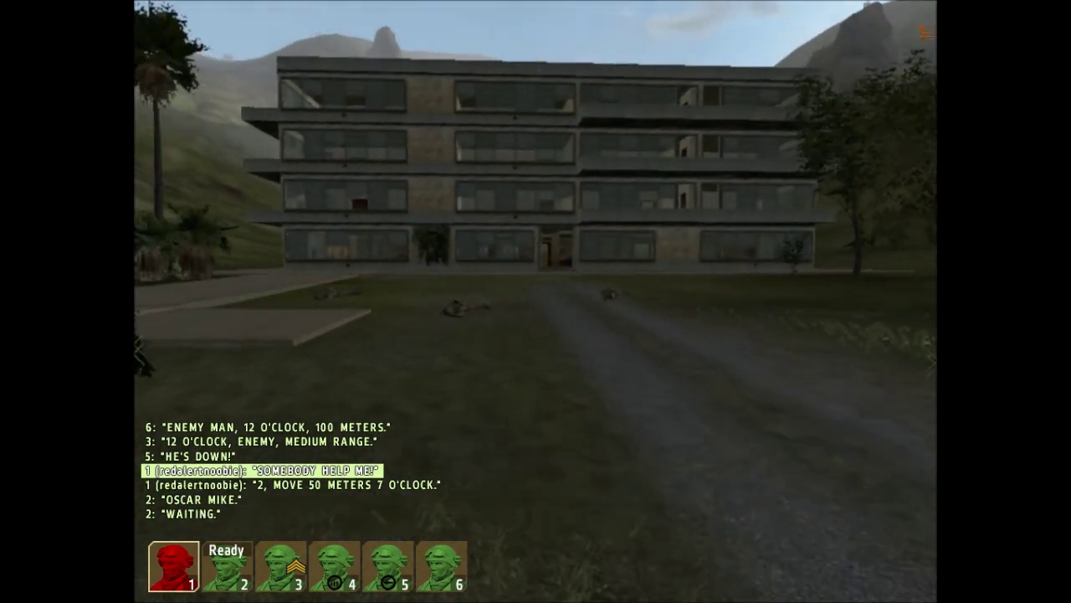
key("w")
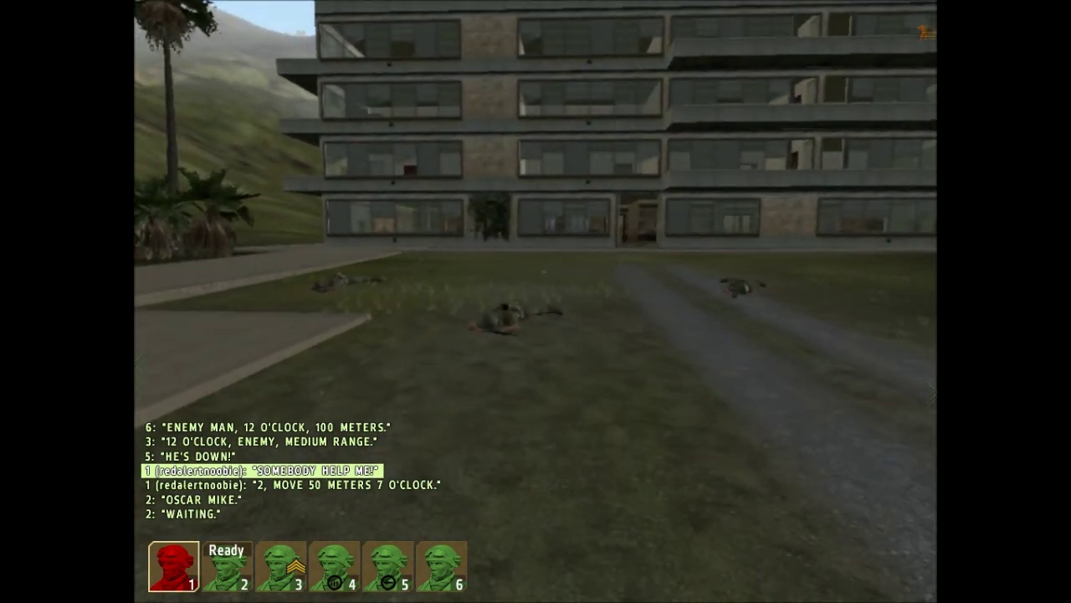
key("w")
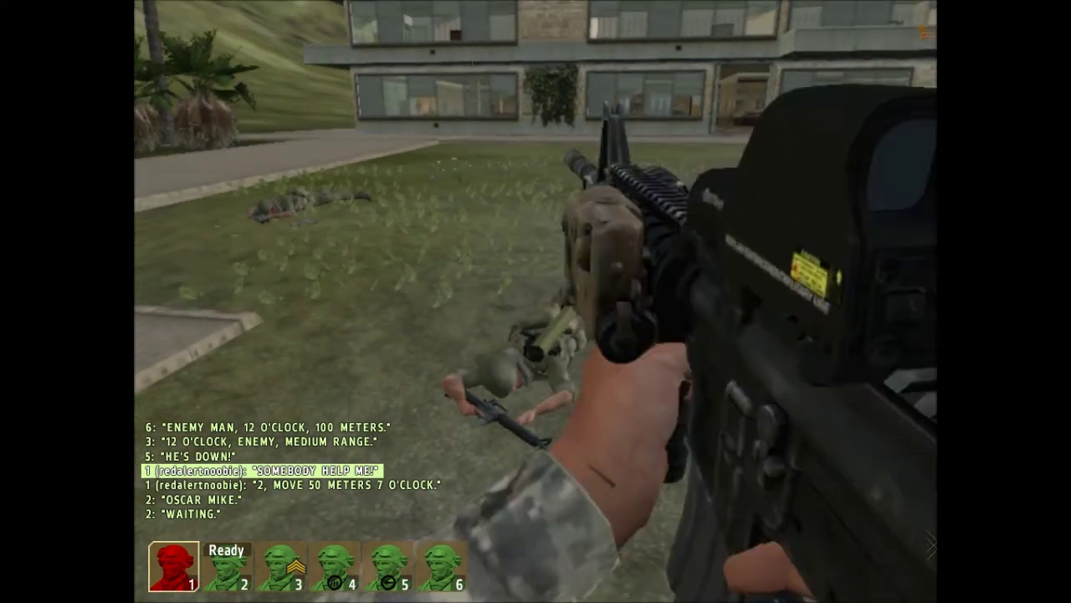
key("w")
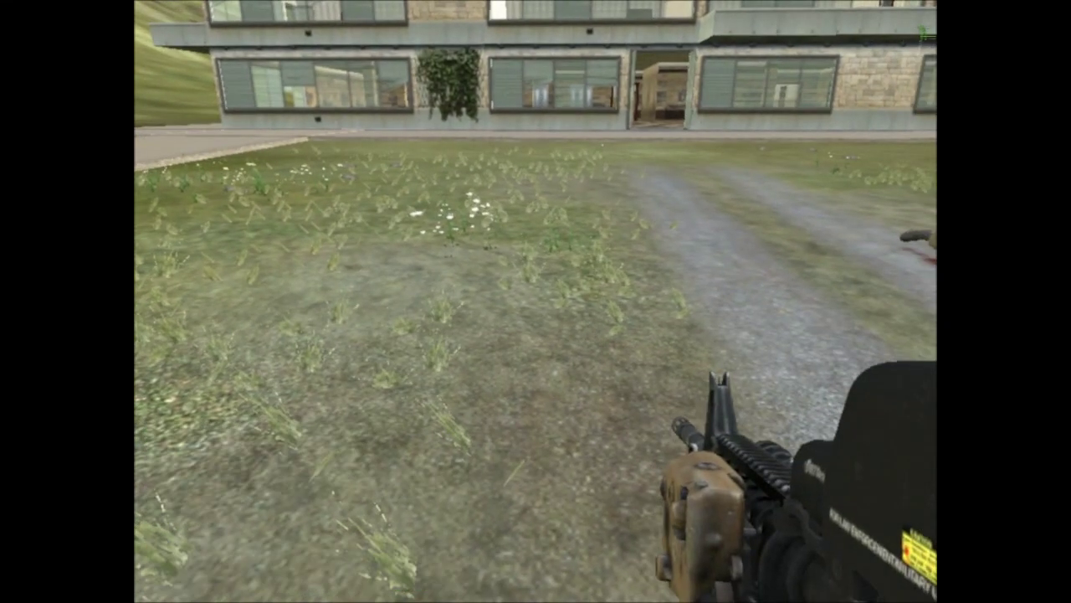
- Abort the mission preview and return to the editor map
key("Escape")
left_click(369, 358)
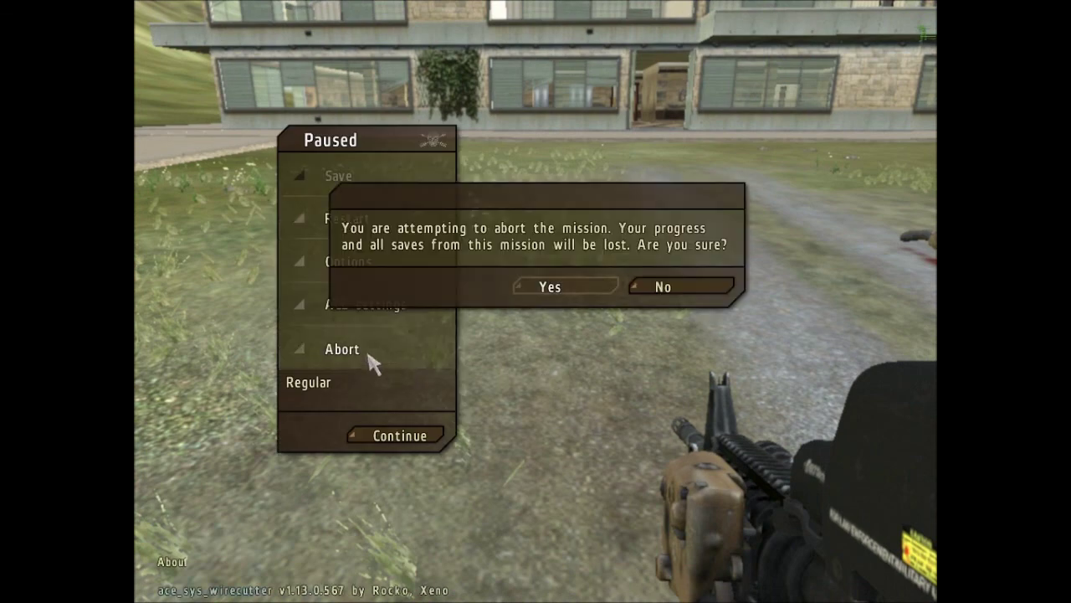
left_click(580, 288)
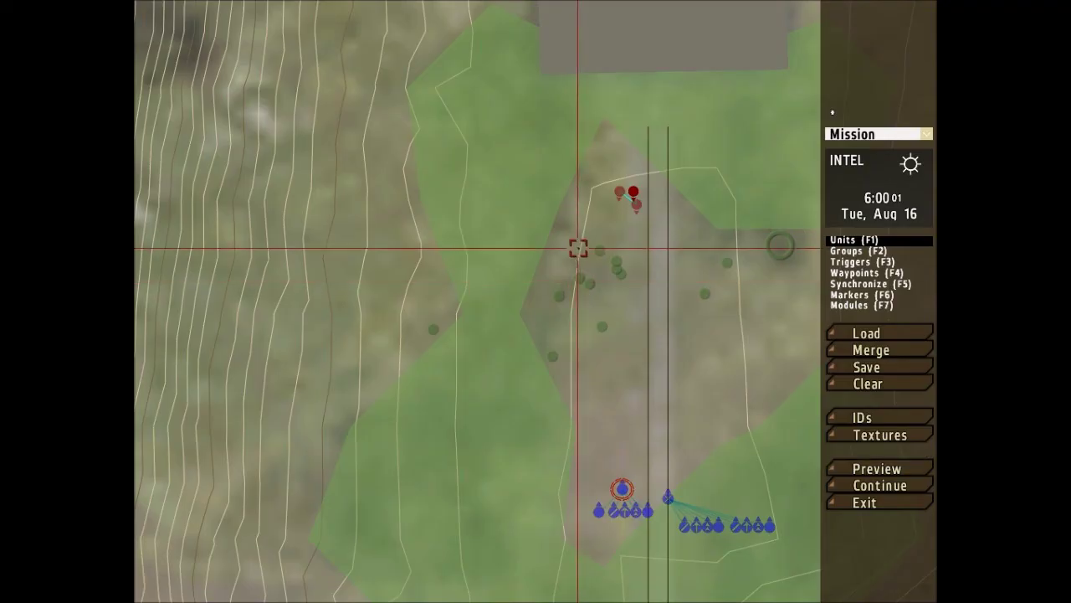